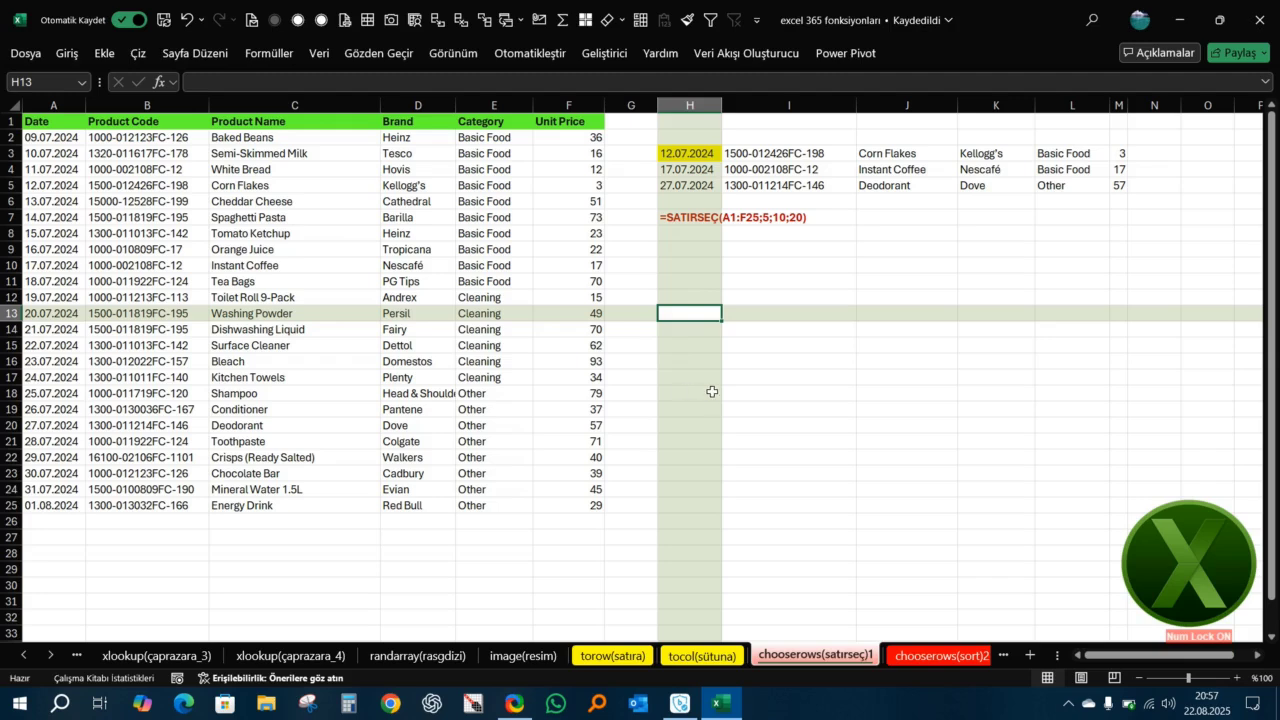
# - Examine the product table in A1:F25 and the rows already extracted from it in H3:M5
pyautogui.moveTo(75, 125); pyautogui.dragTo(548, 503)
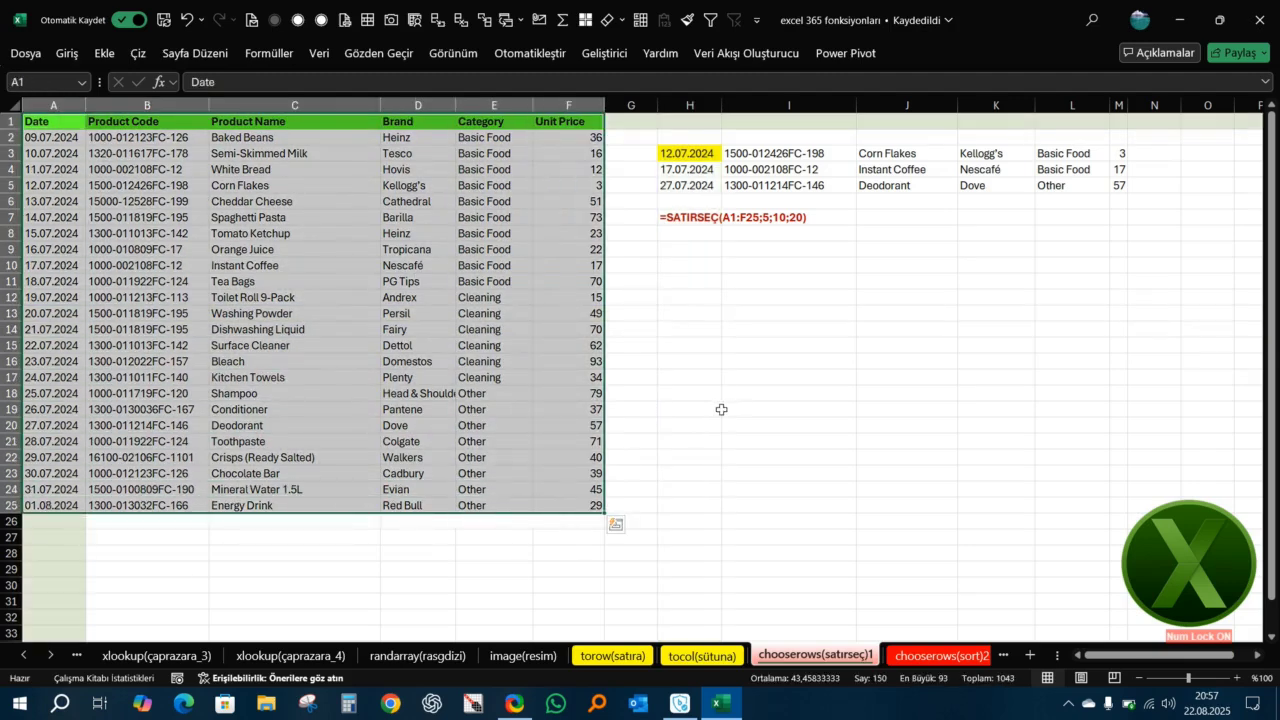
pyautogui.click(715, 280)
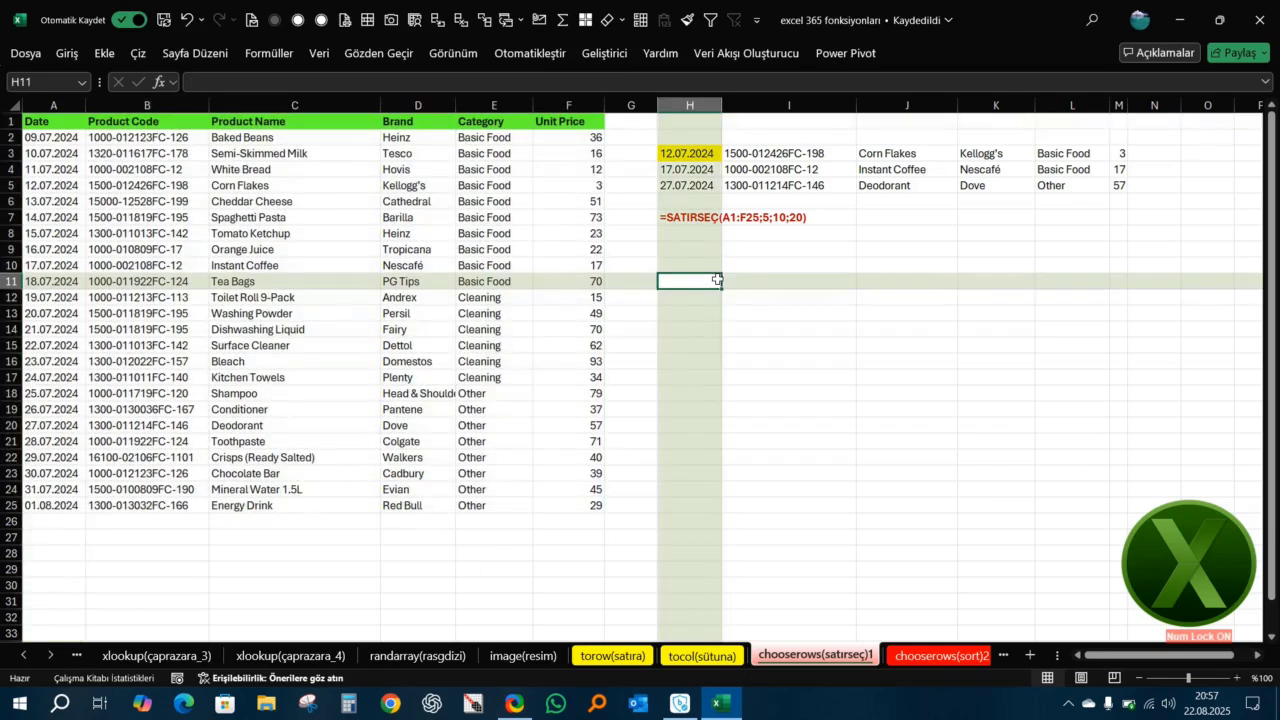
pyautogui.hotkey('ctrl', 'space')
pyautogui.scroll(-6, 720, 313)
pyautogui.scroll(-2, 720, 310)
pyautogui.scroll(8, 720, 310)
pyautogui.click(147, 222)
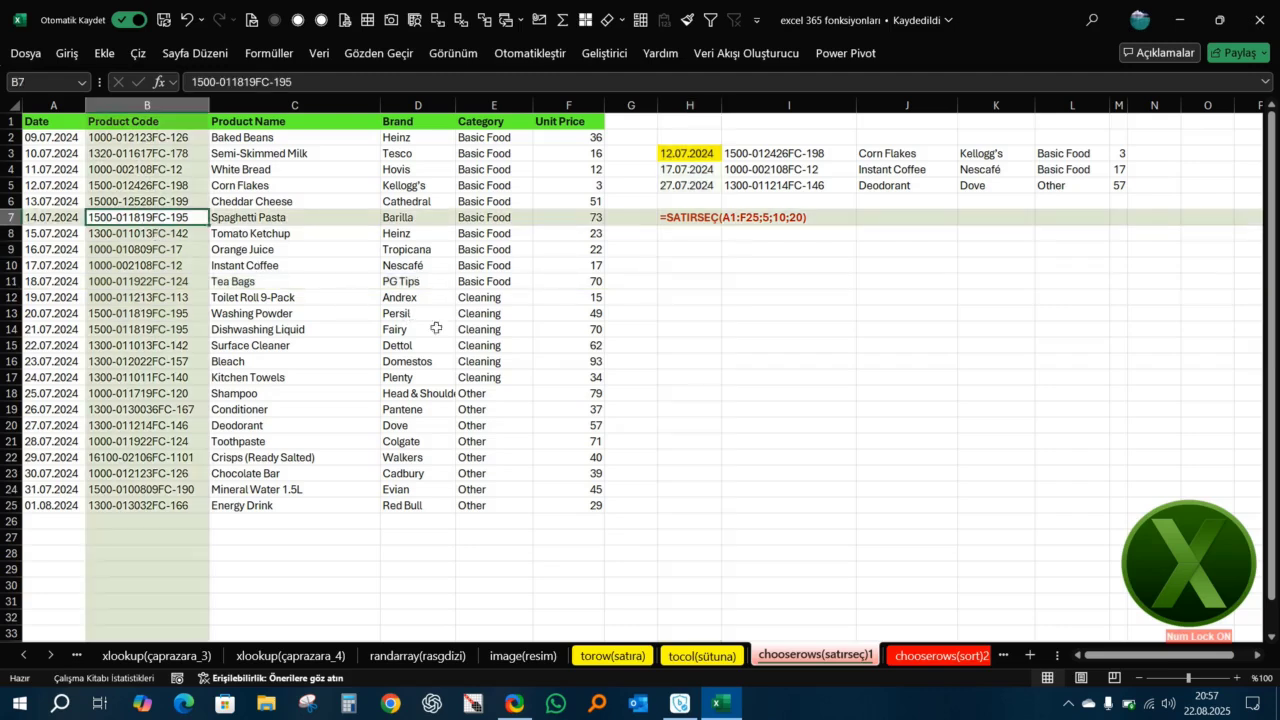
pyautogui.click(641, 283)
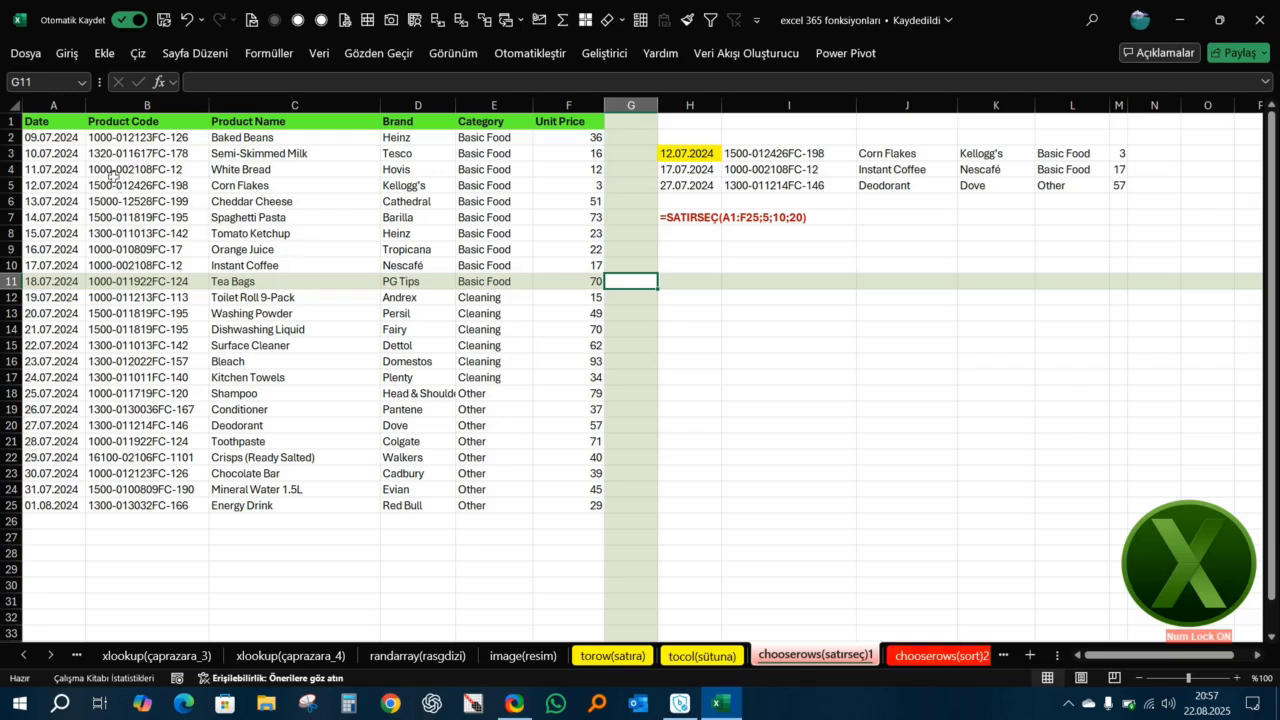
pyautogui.moveTo(45, 121); pyautogui.dragTo(563, 501)
pyautogui.click(785, 377)
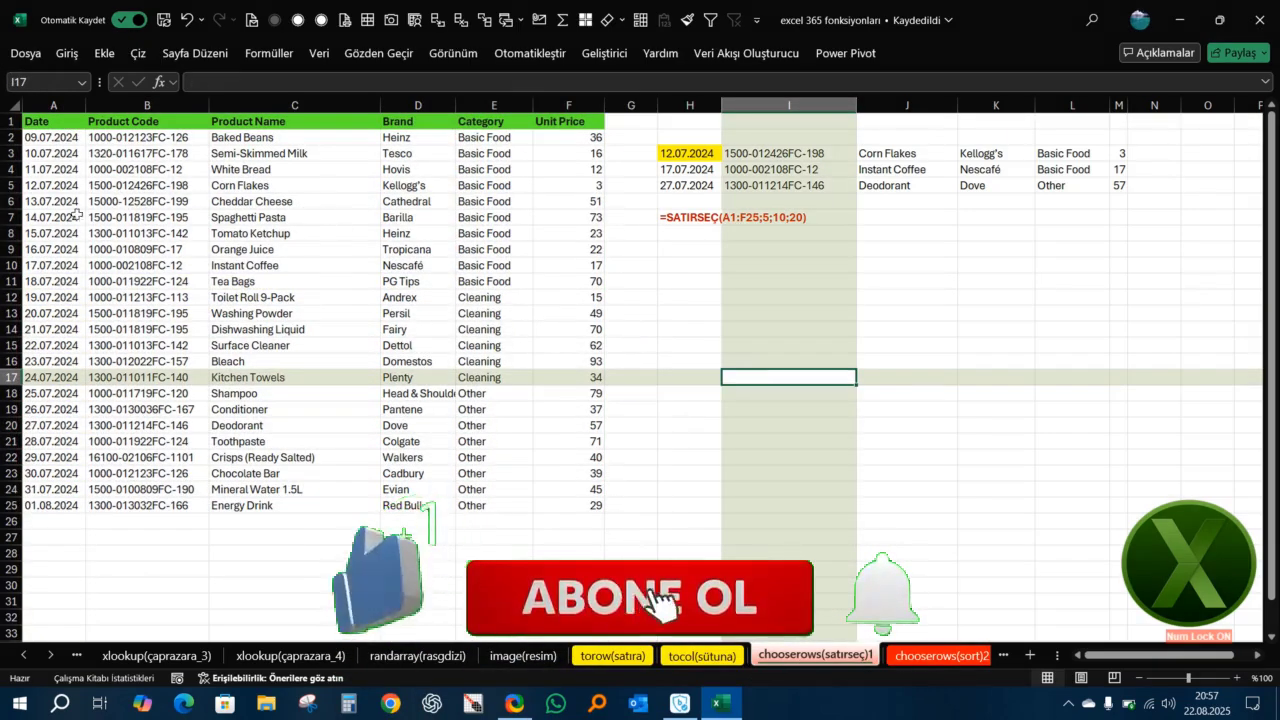
pyautogui.click(418, 201)
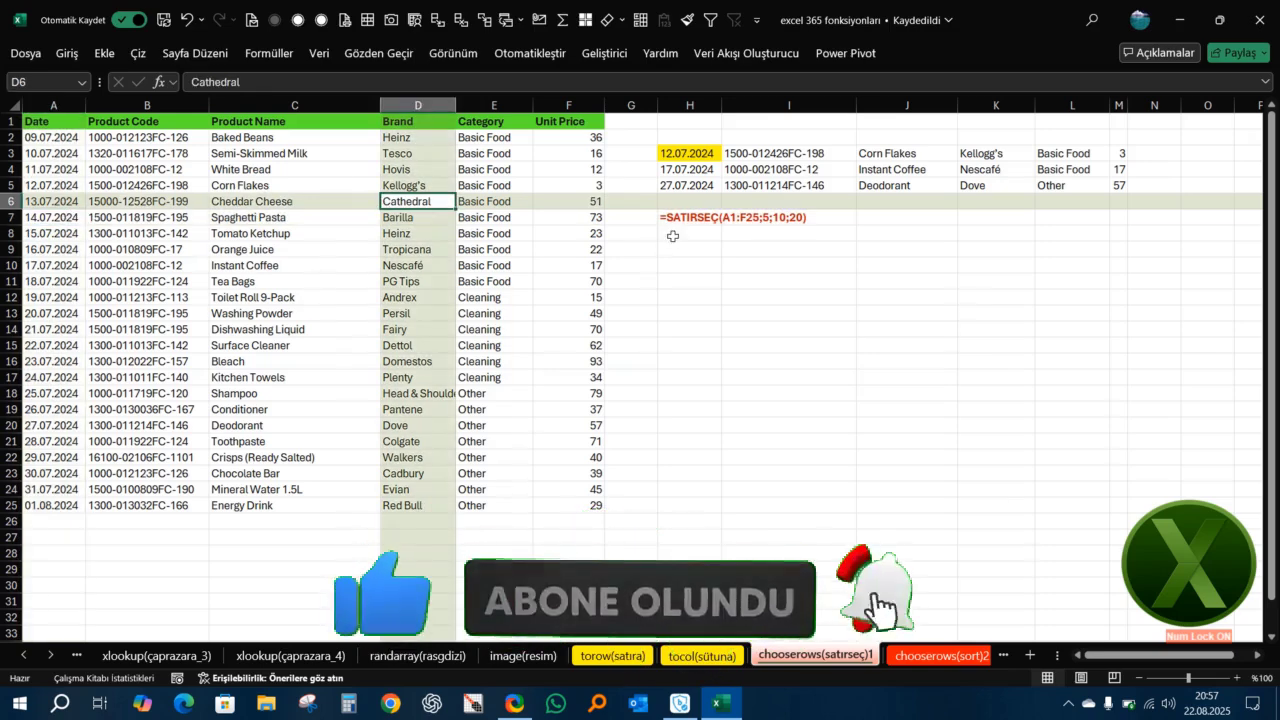
pyautogui.click(780, 153)
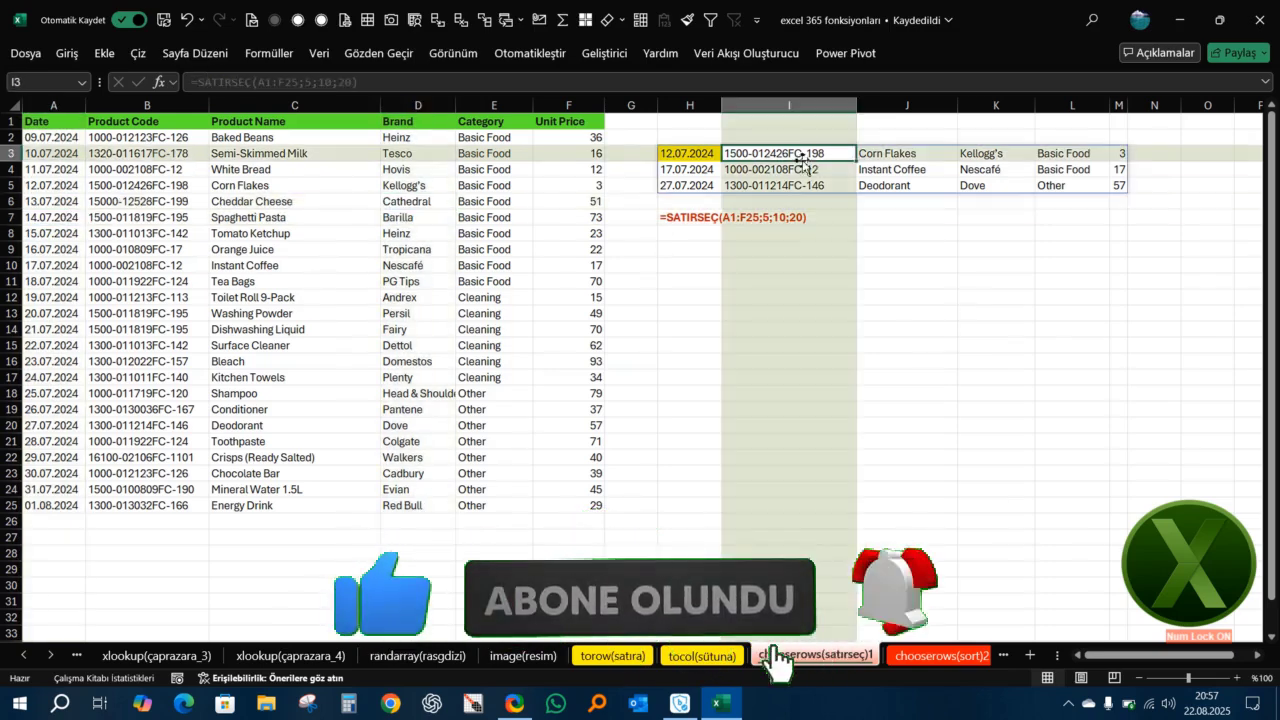
# - Clear the existing row-selection formula from cell H3
pyautogui.click(698, 156)
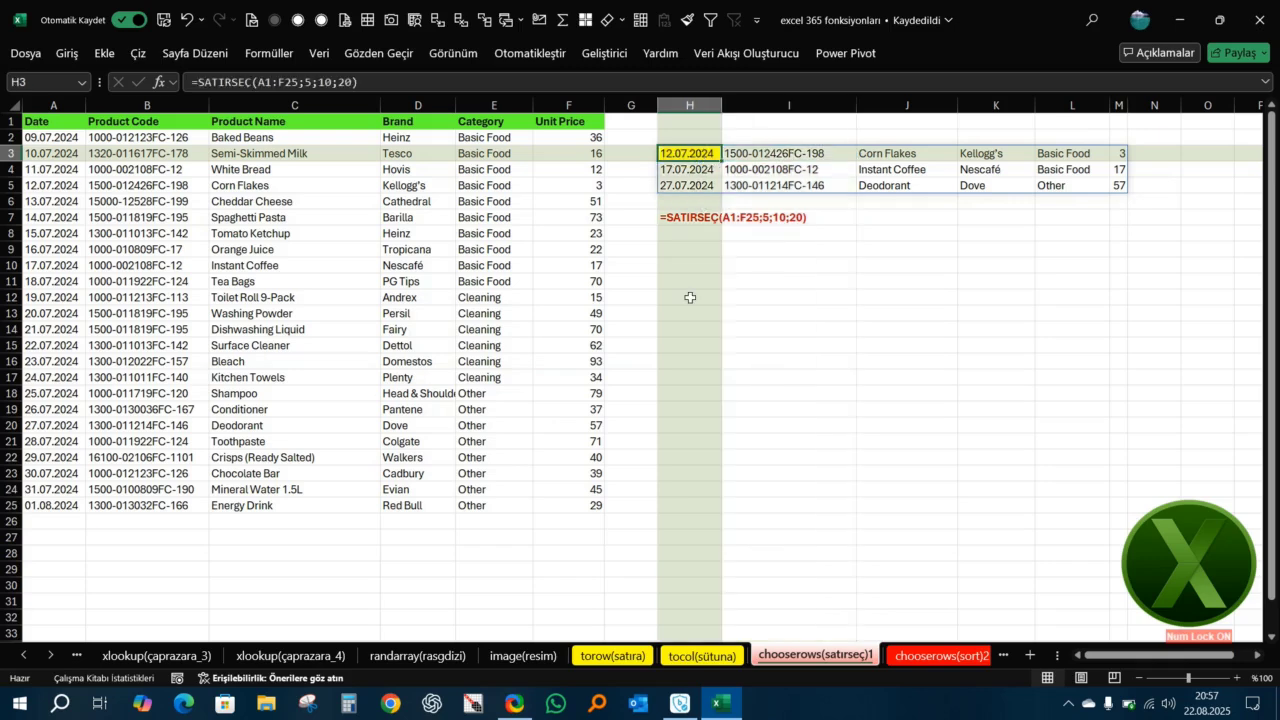
pyautogui.press('Delete')
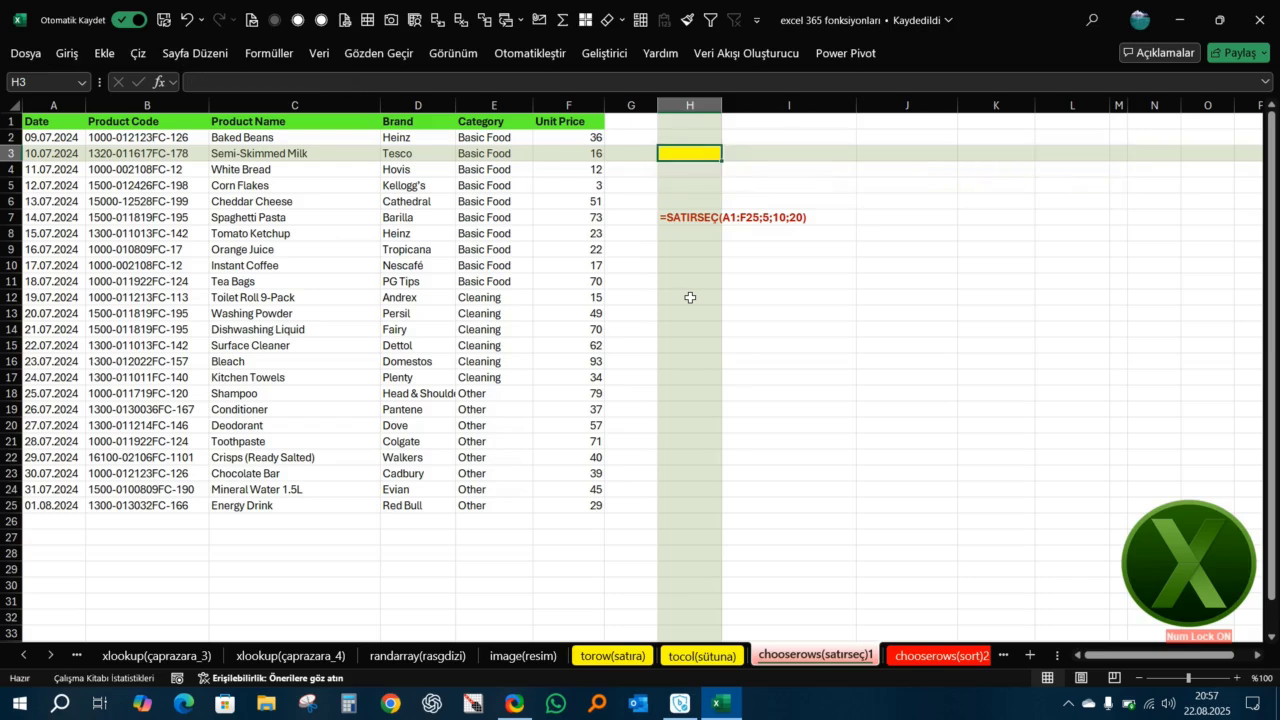
pyautogui.write('=')
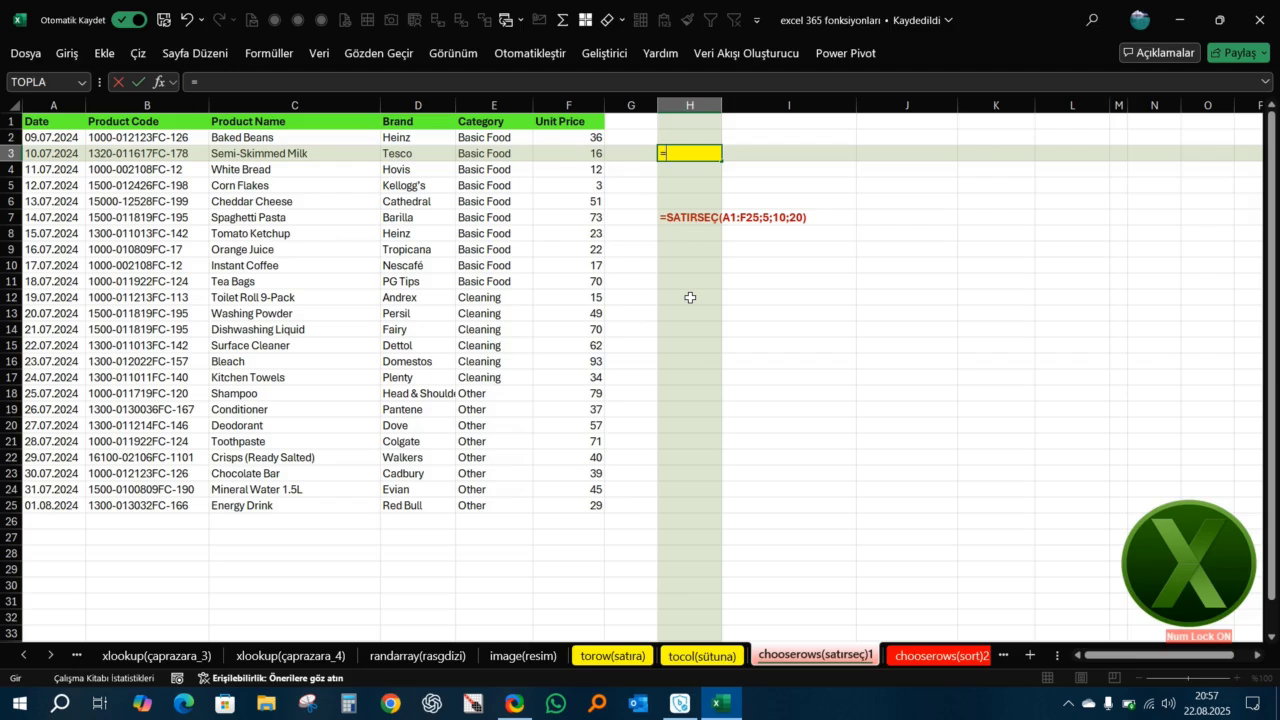
pyautogui.write('satı')
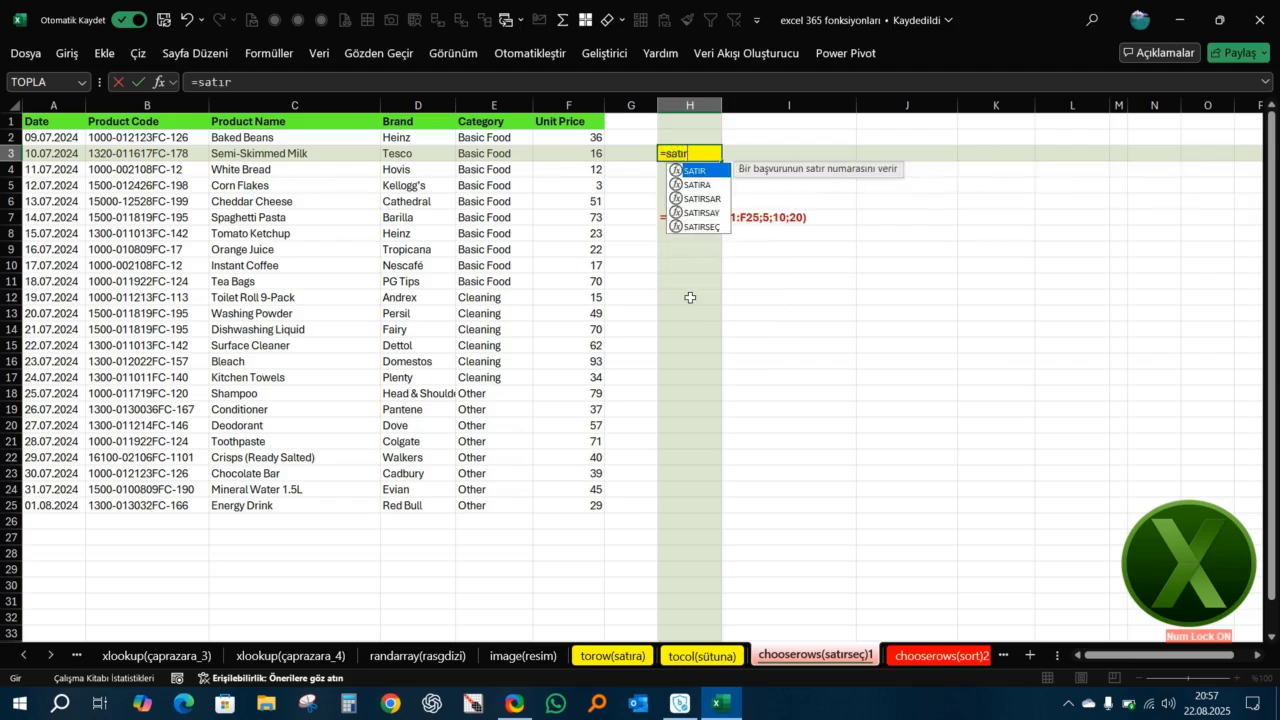
pyautogui.write('r')
pyautogui.press('Left')
pyautogui.press('Left')
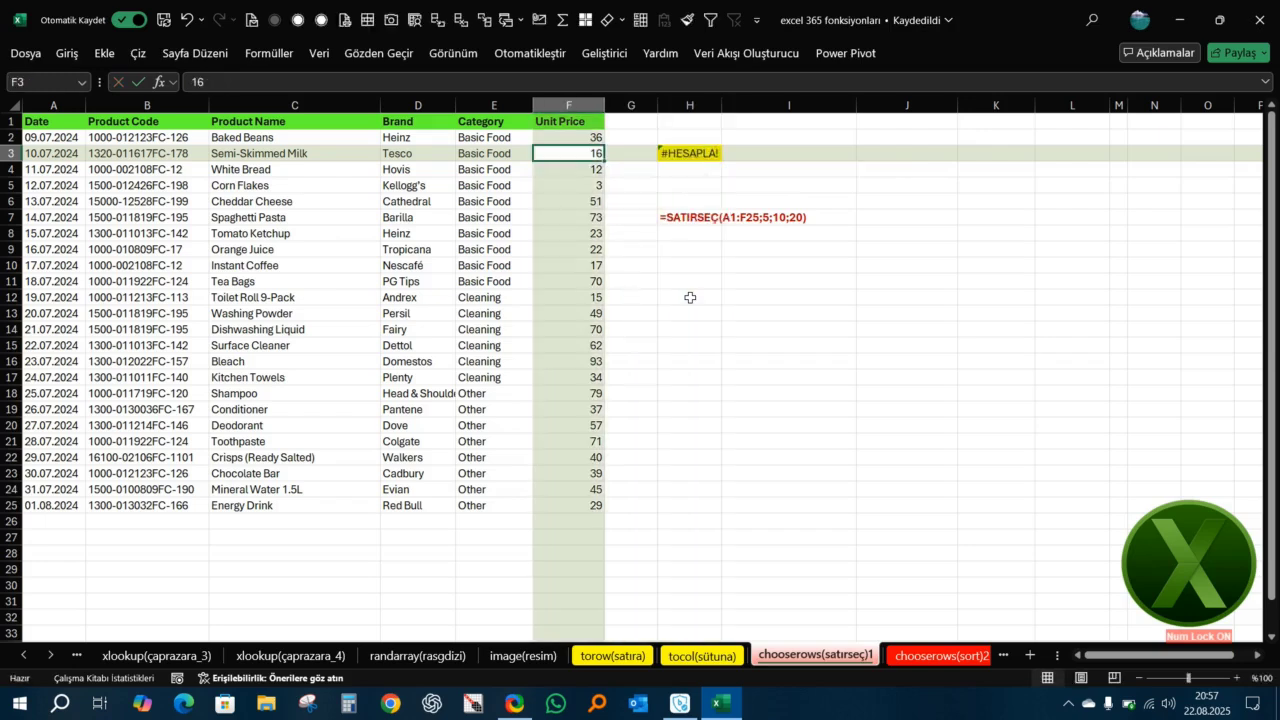
pyautogui.press('Right')
pyautogui.press('Right')
pyautogui.press('Delete')
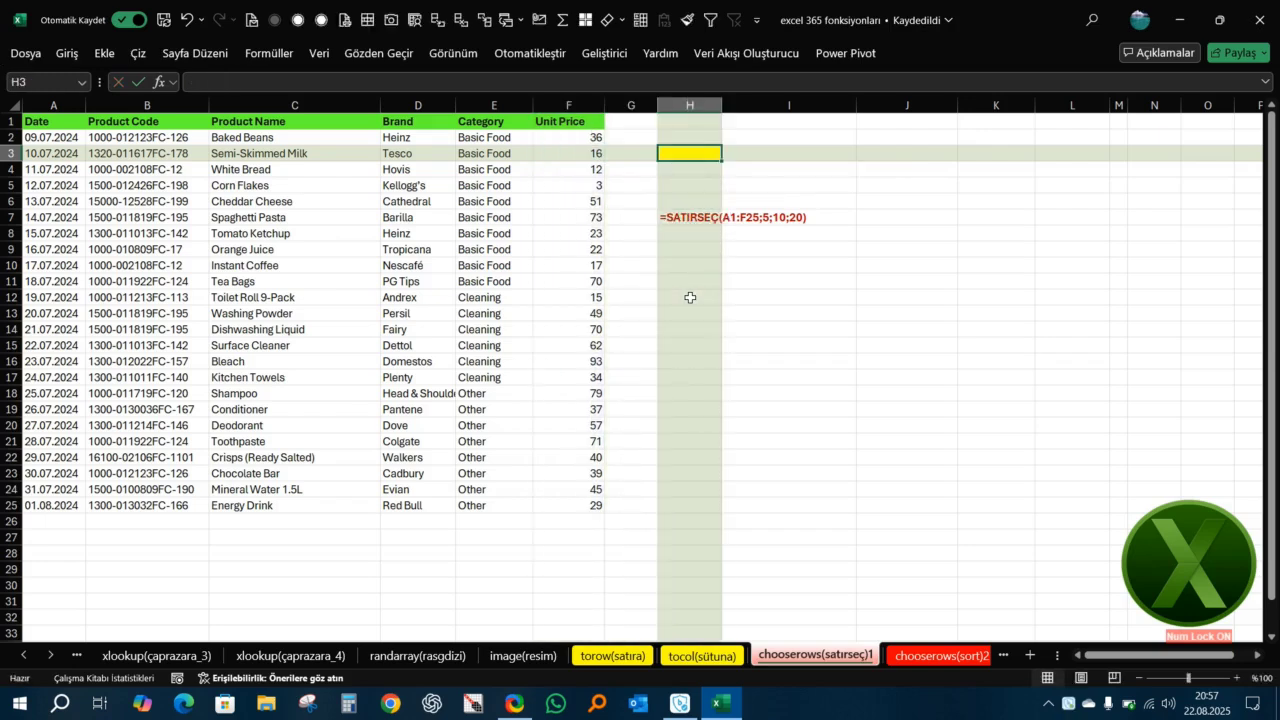
# - Enter the formula =SATIRSEÇ(A1:F25;5;10;20) in cell H3 to return rows 5, 10 and 20 of the product table
pyautogui.write('=satır')
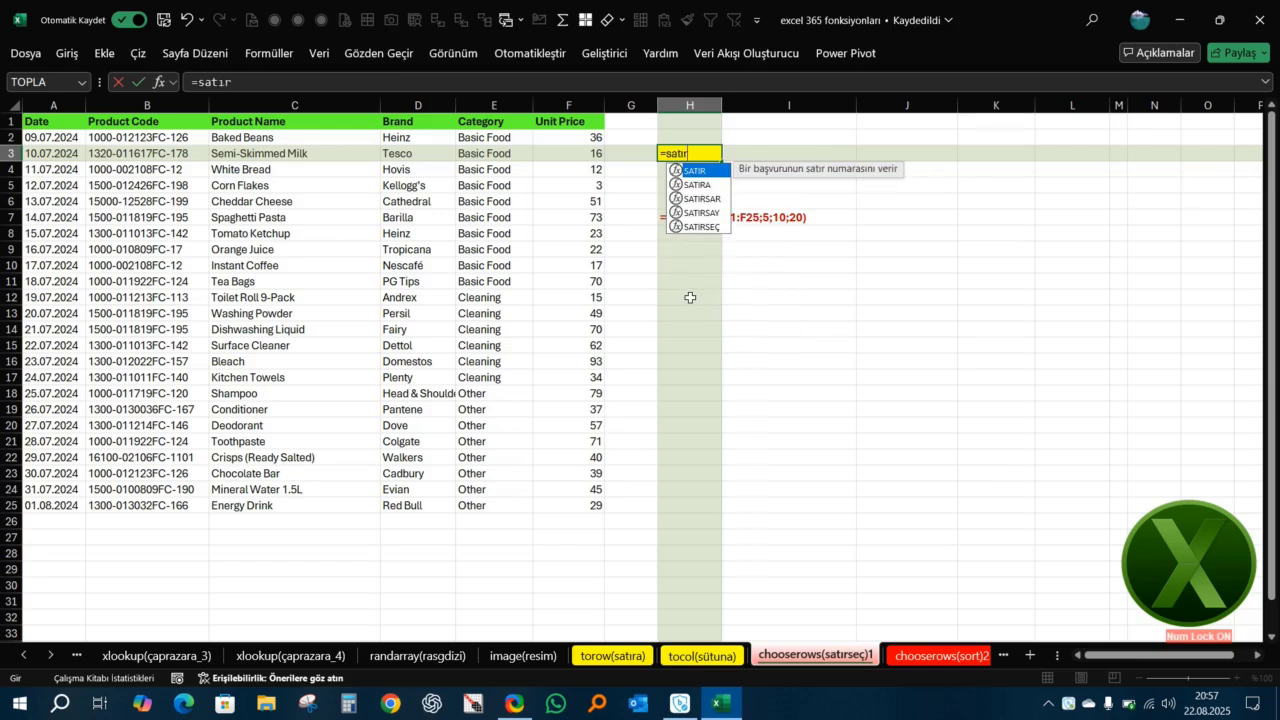
pyautogui.click(704, 228)
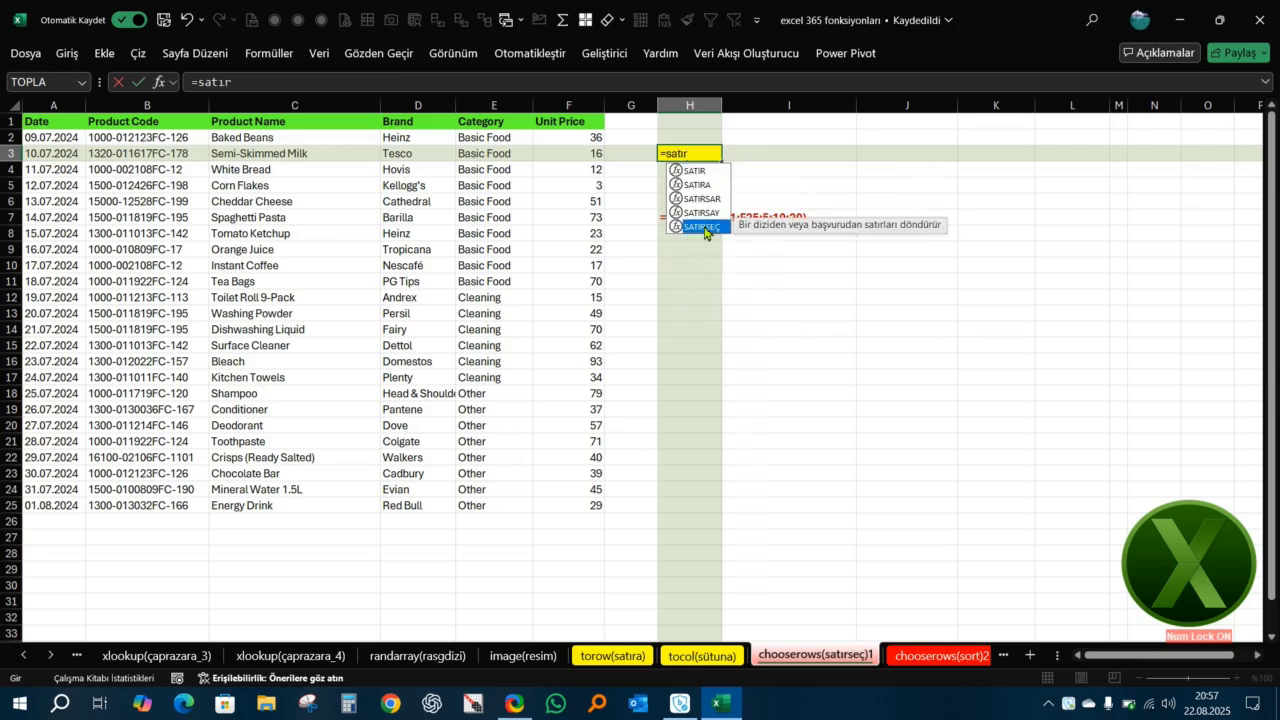
pyautogui.doubleClick(704, 227)
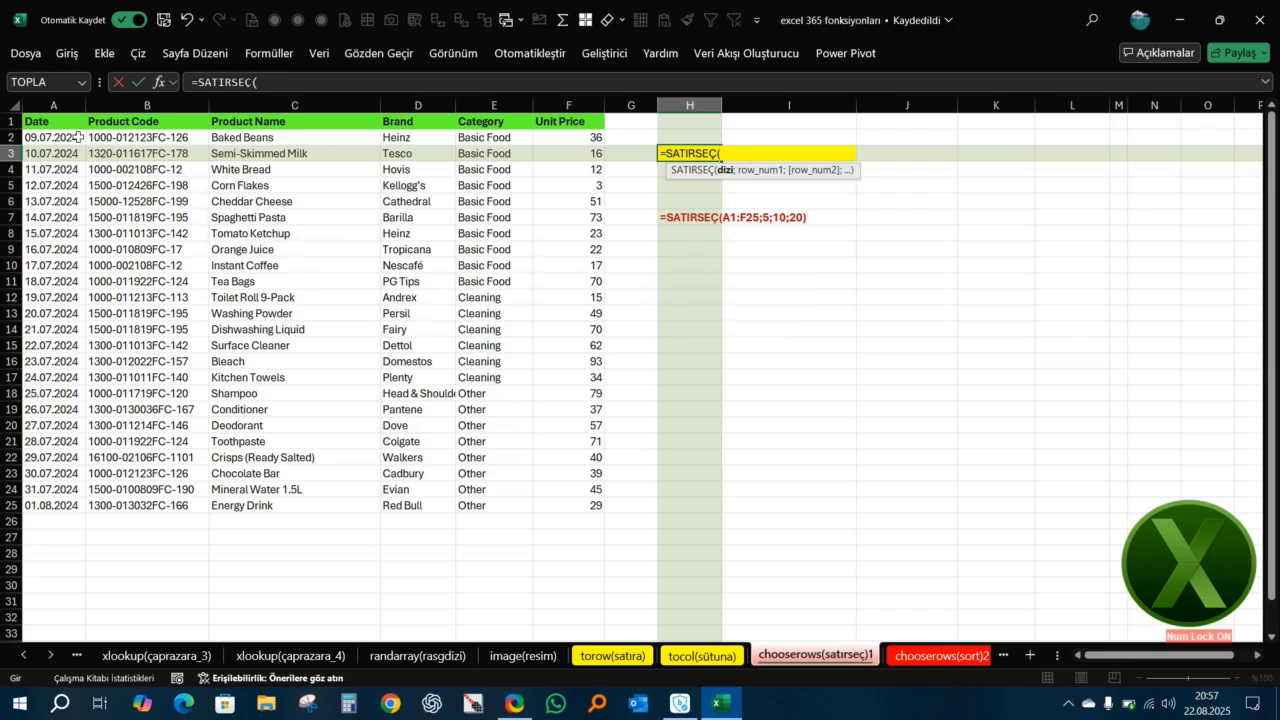
pyautogui.moveTo(66, 121); pyautogui.dragTo(590, 506)
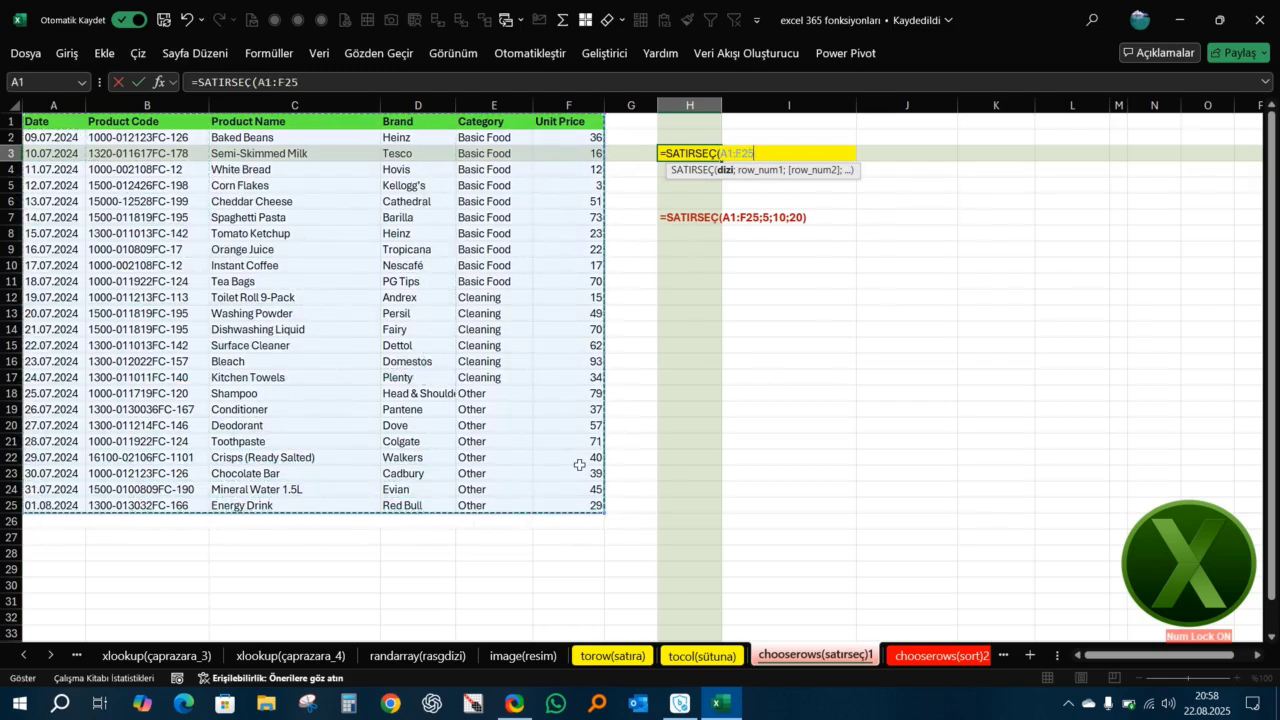
pyautogui.write(';5')
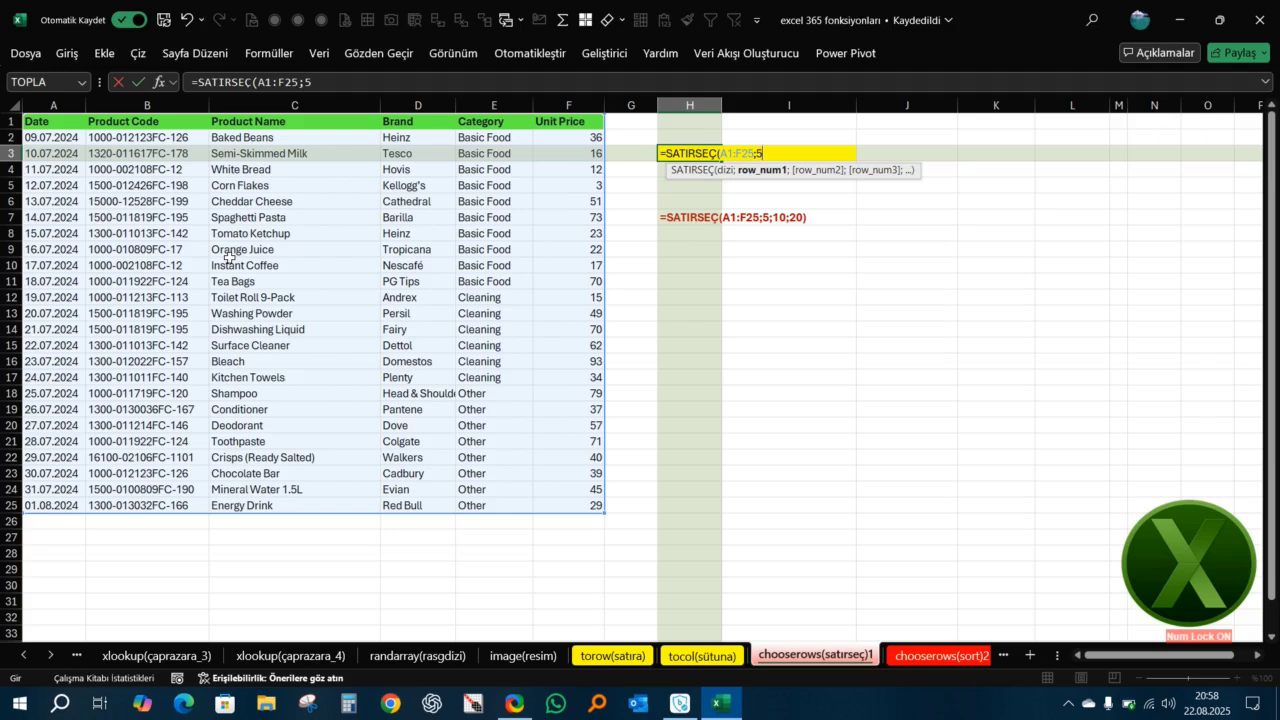
pyautogui.write(';')
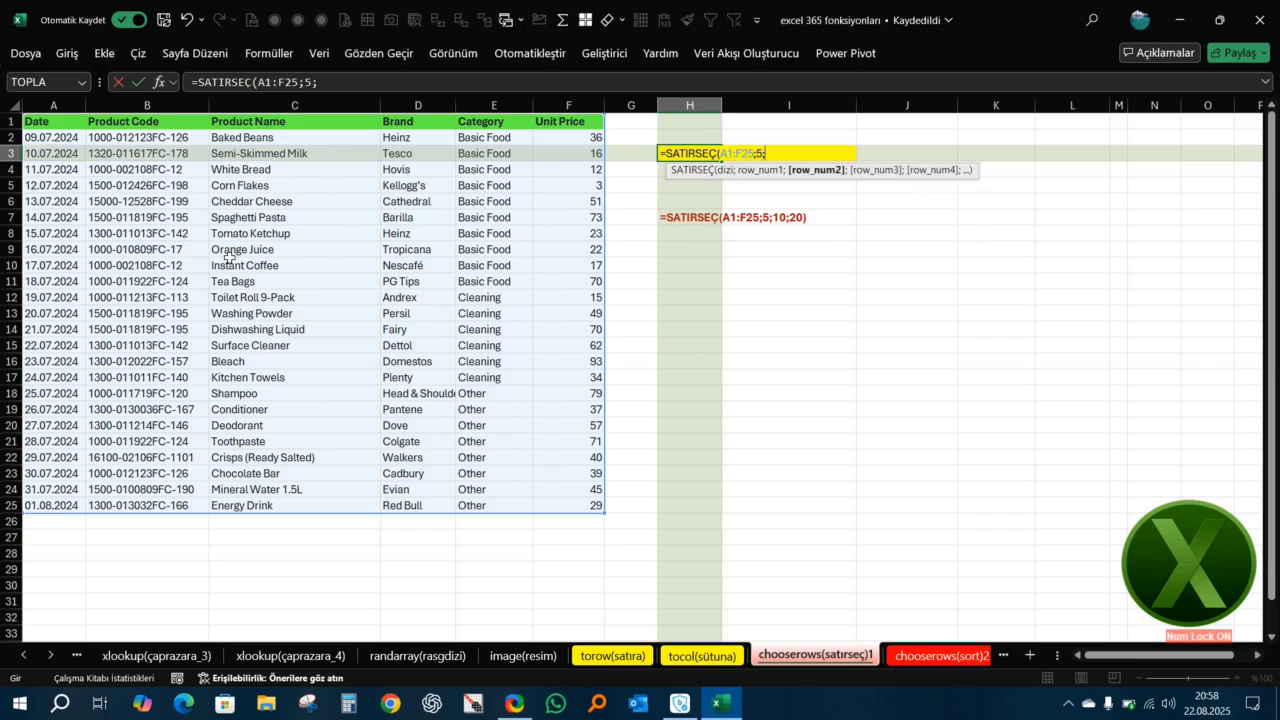
pyautogui.write('10;20')
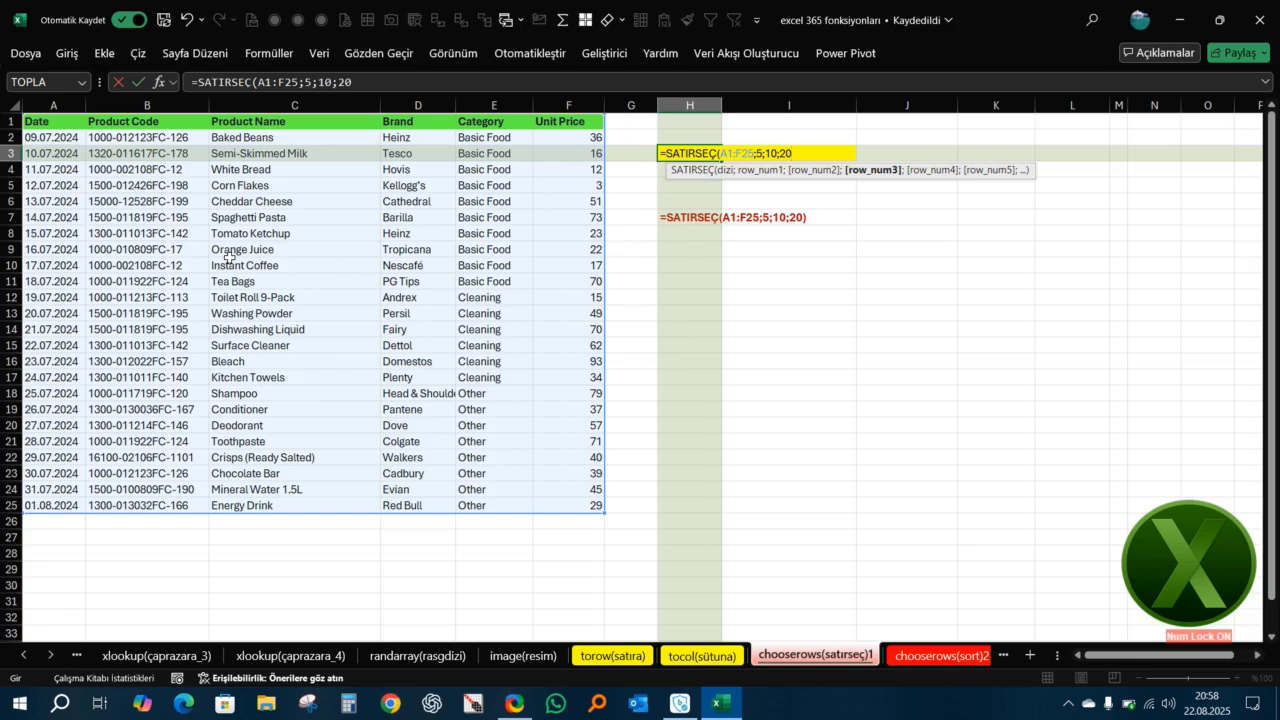
pyautogui.write(')')
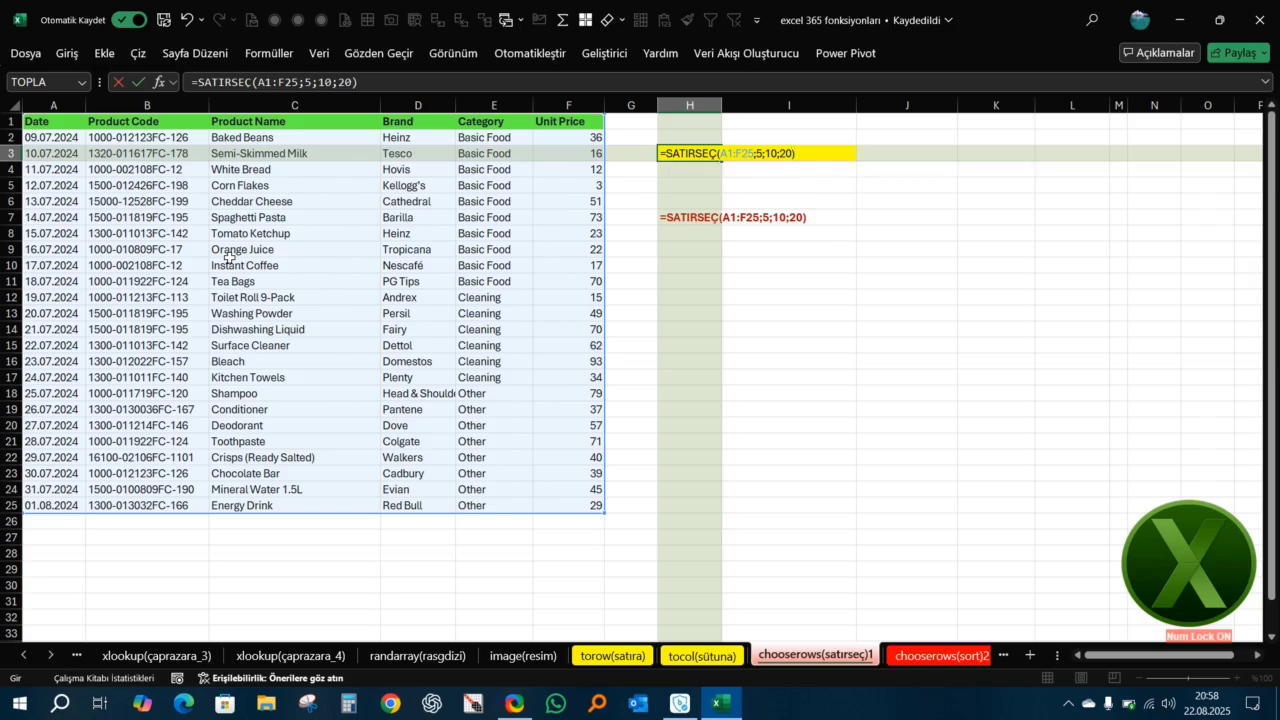
pyautogui.press('Return')
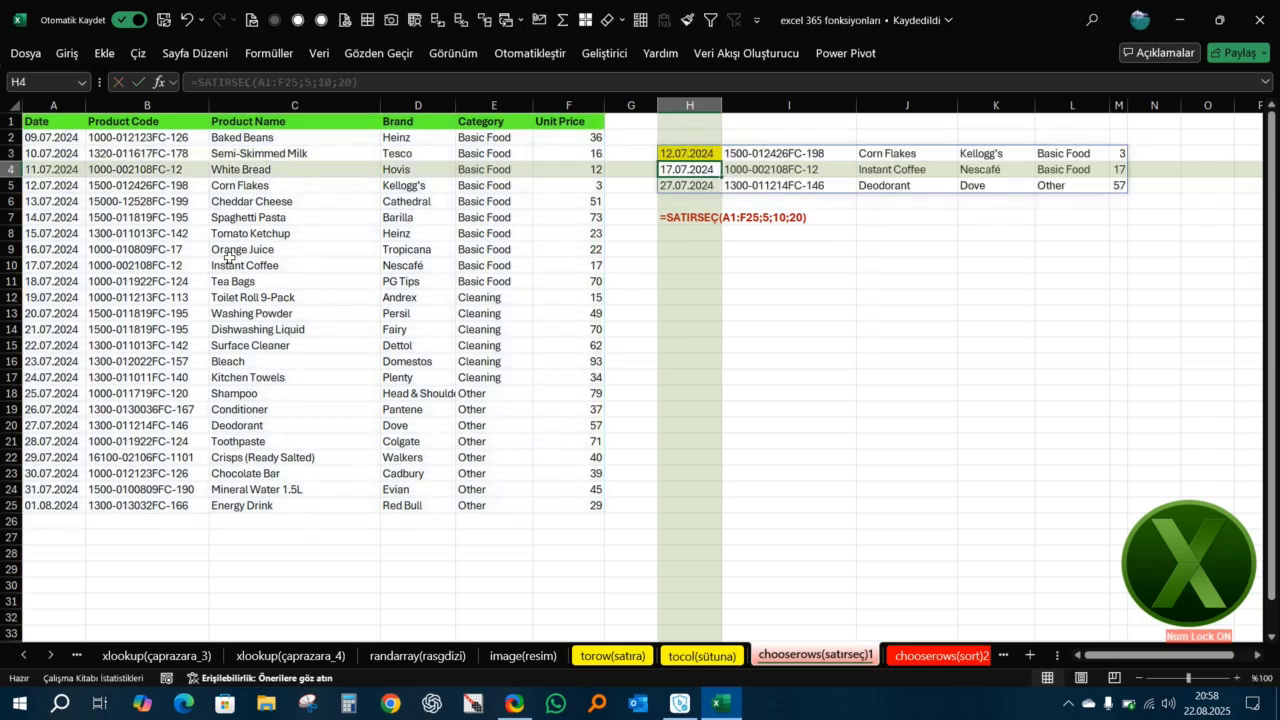
# - Move the red sample formula text from cell H7 down to H12
pyautogui.click(684, 215)
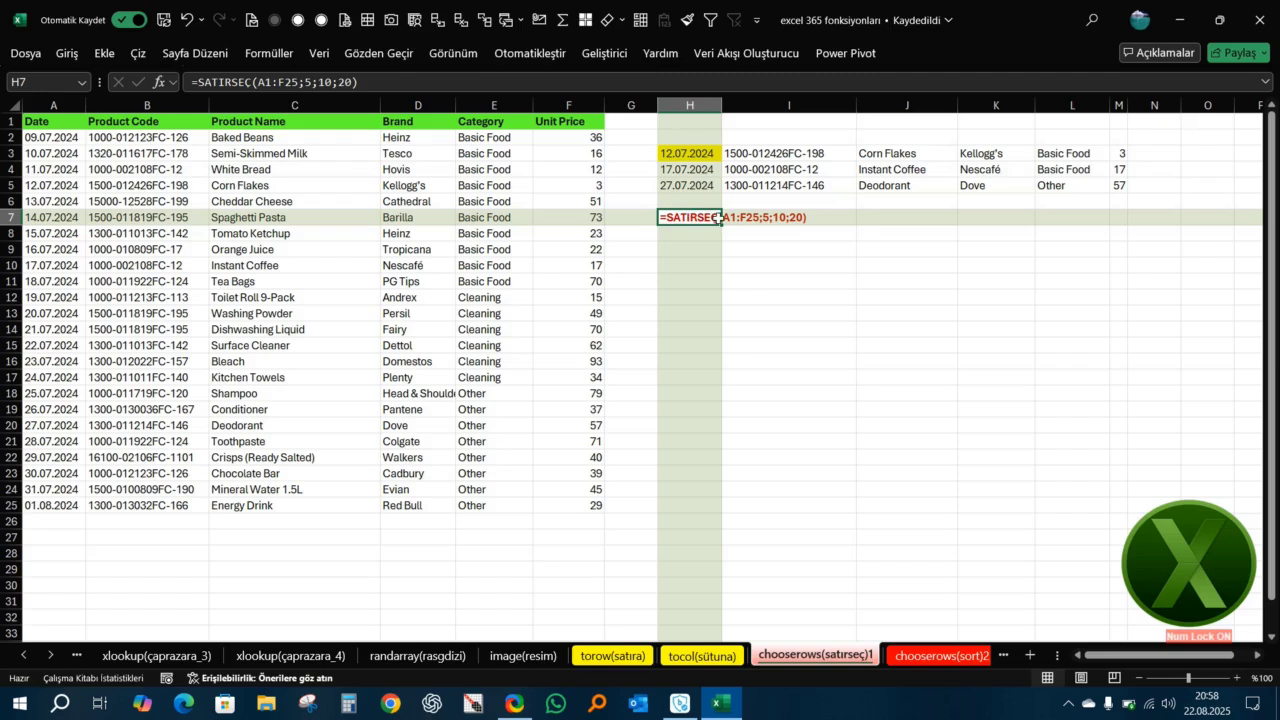
pyautogui.moveTo(719, 217); pyautogui.dragTo(716, 293)
pyautogui.click(763, 303)
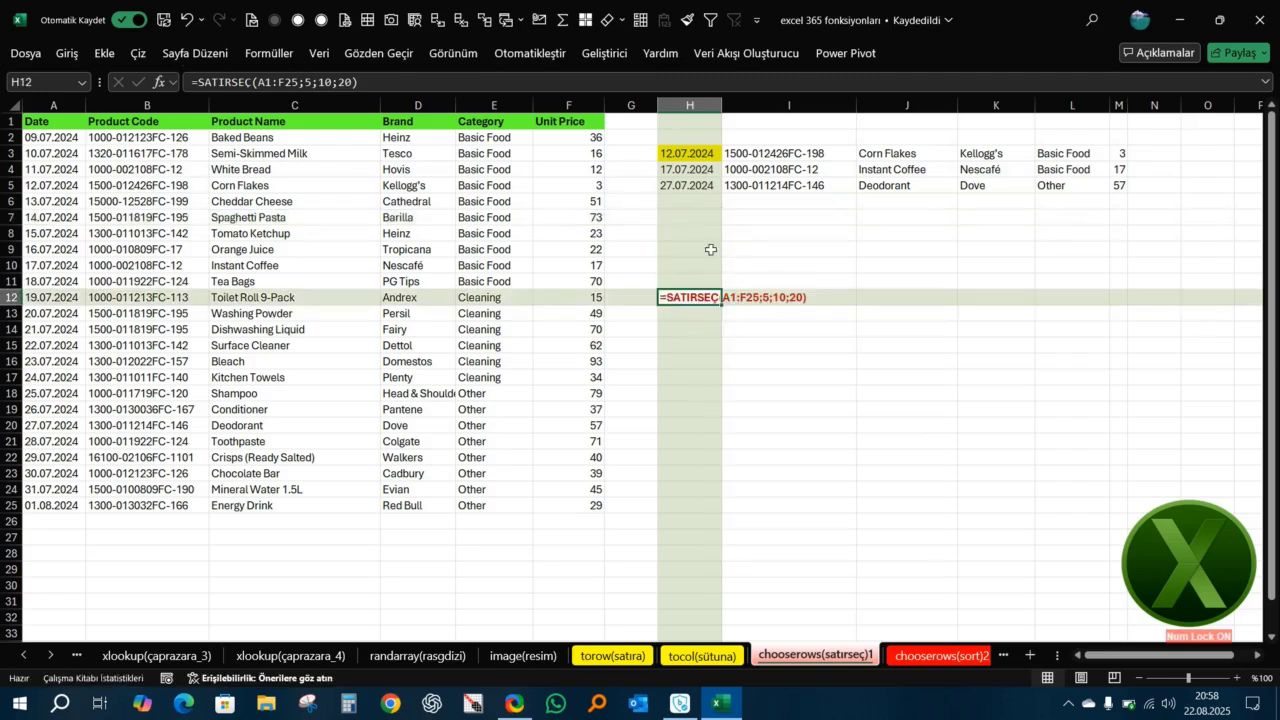
pyautogui.click(710, 249)
# - Count down the table from its header to row 5 and compare A5:F5 with the first returned row
pyautogui.click(703, 157)
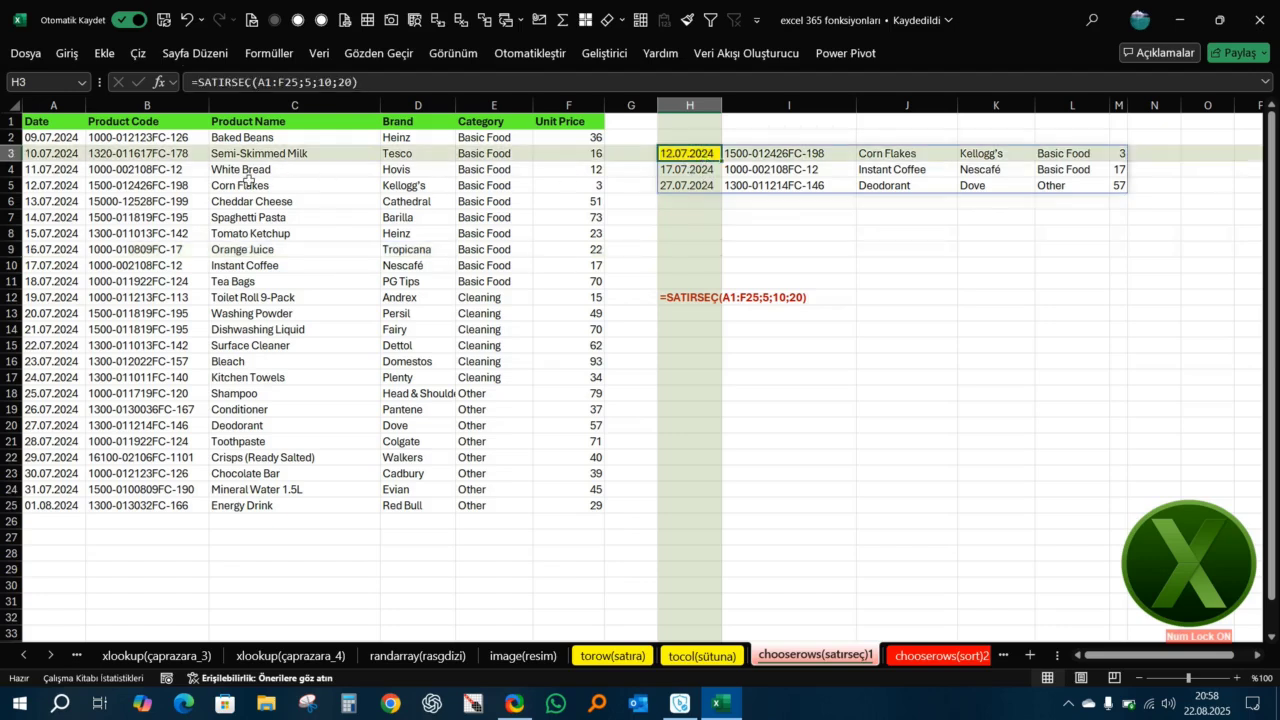
pyautogui.click(67, 136)
pyautogui.press('Down')
pyautogui.press('Down')
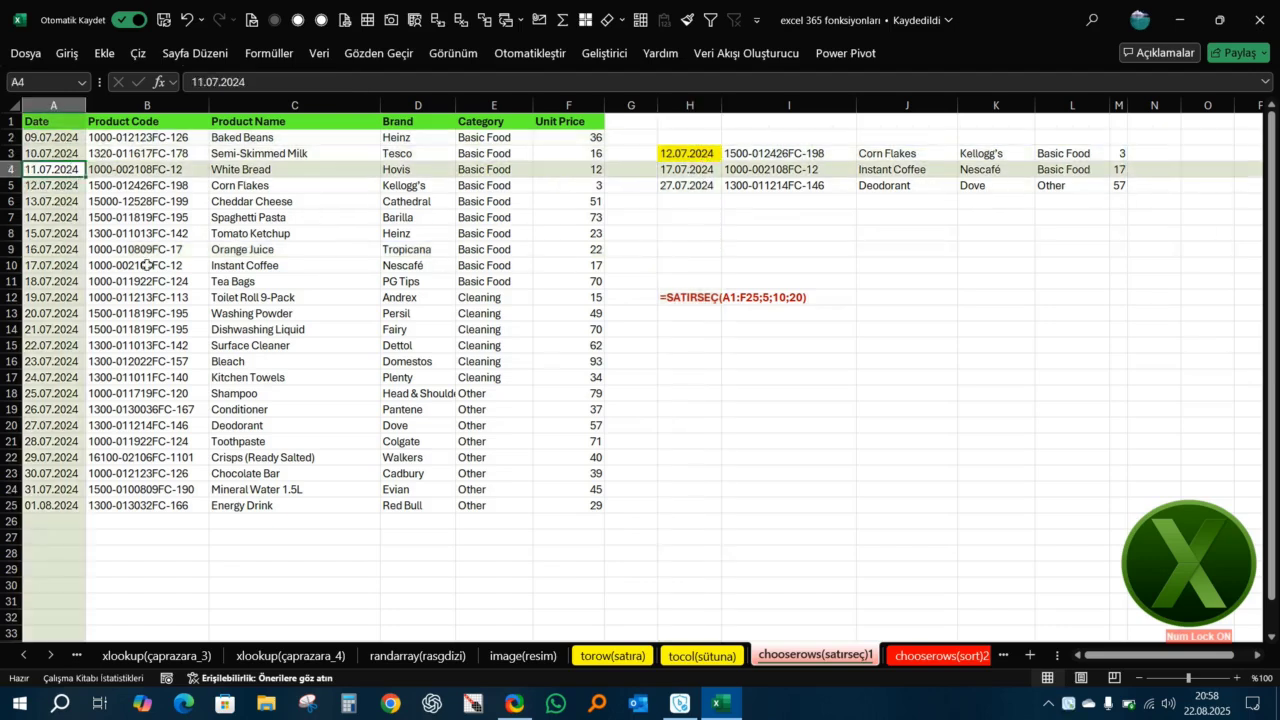
pyautogui.press('Down')
pyautogui.press('Down')
pyautogui.press('Up')
pyautogui.press('Up')
pyautogui.press('Up')
pyautogui.press('Up')
pyautogui.press('Up')
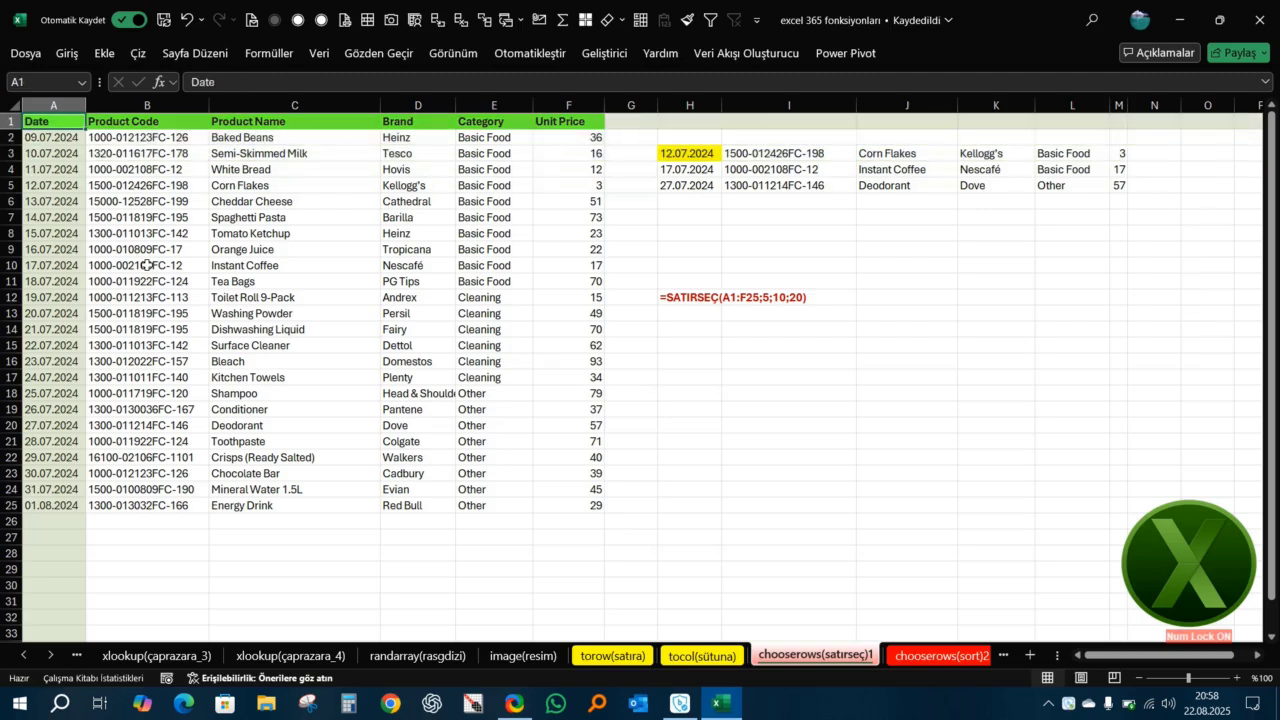
pyautogui.press('Down')
pyautogui.press('Down')
pyautogui.press('Down')
pyautogui.press('Down')
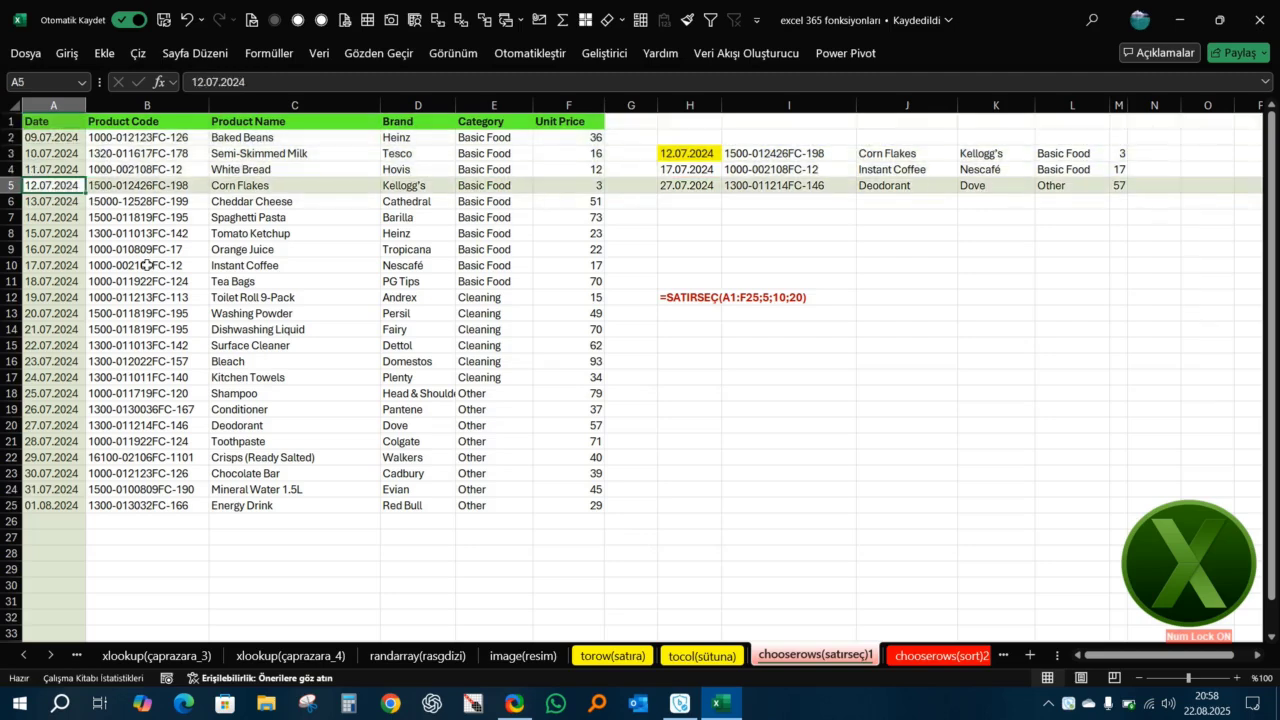
pyautogui.hotkey('shift', 'Right')
pyautogui.hotkey('shift', 'Right')
pyautogui.hotkey('shift', 'Right')
pyautogui.hotkey('shift', 'Right')
pyautogui.hotkey('shift', 'Right')
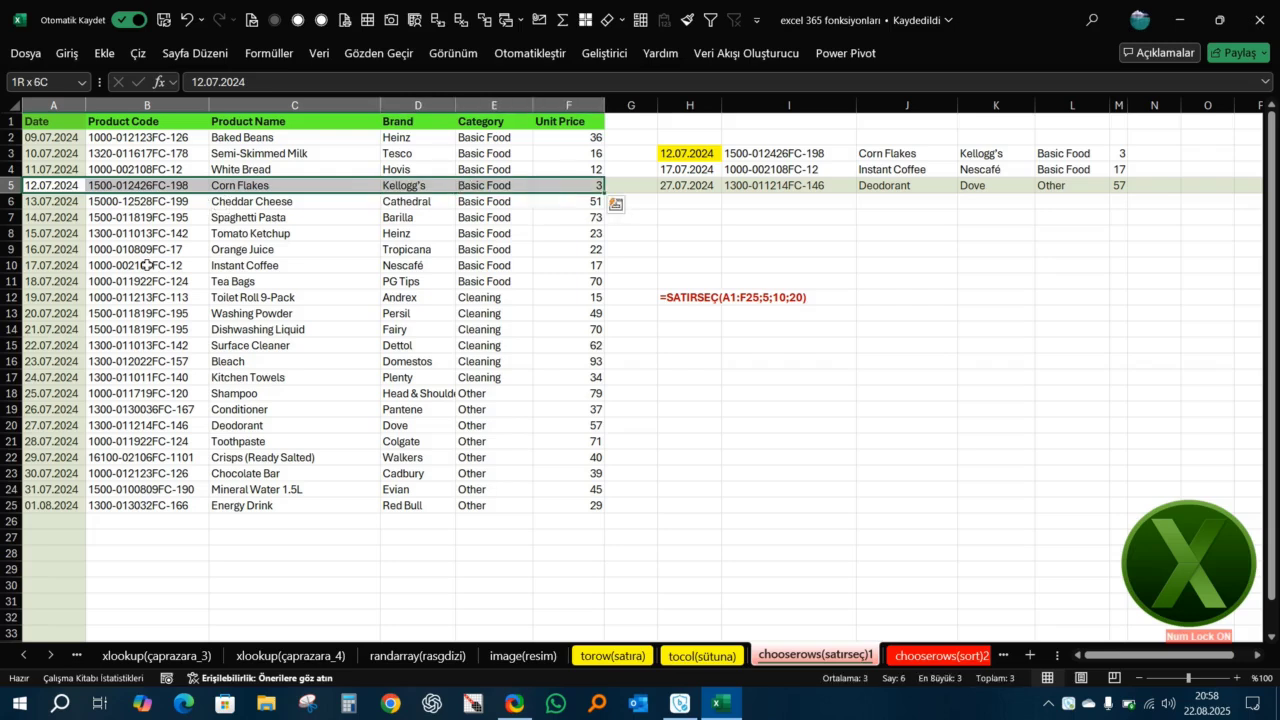
# - Compare the second and third returned rows with rows 10 and 20 of the product table
pyautogui.click(697, 172)
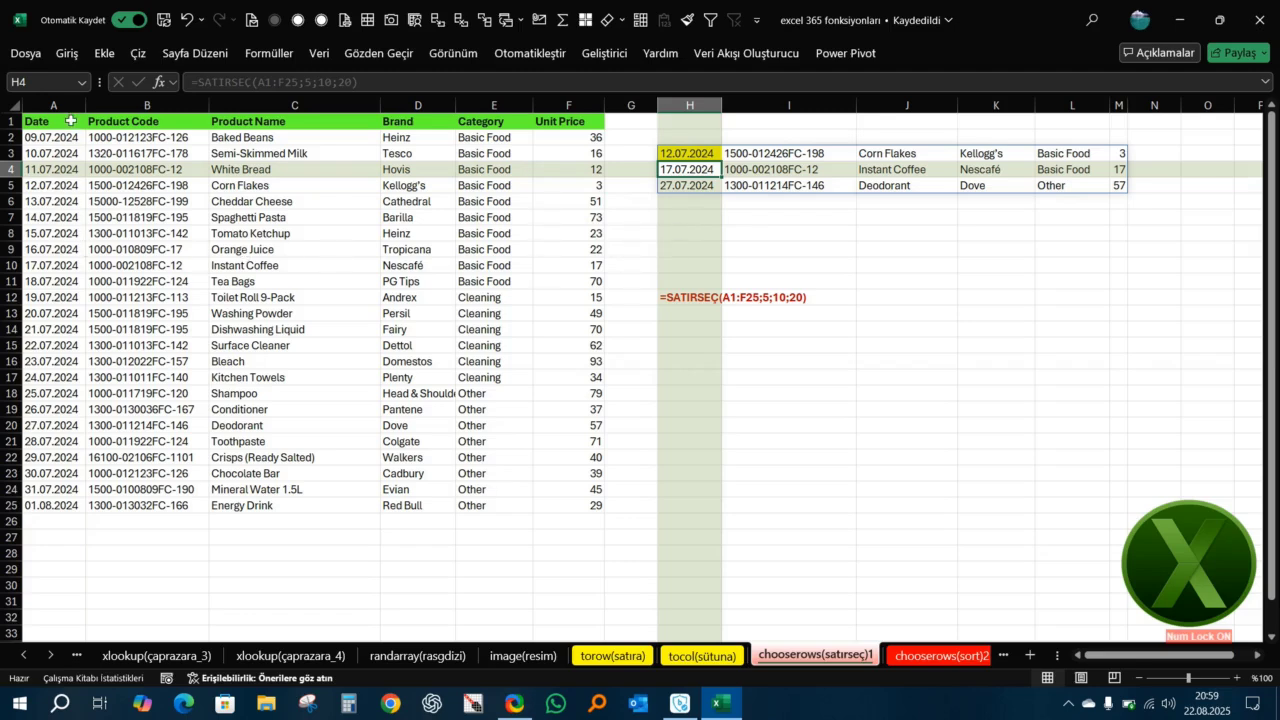
pyautogui.moveTo(70, 120); pyautogui.dragTo(547, 262)
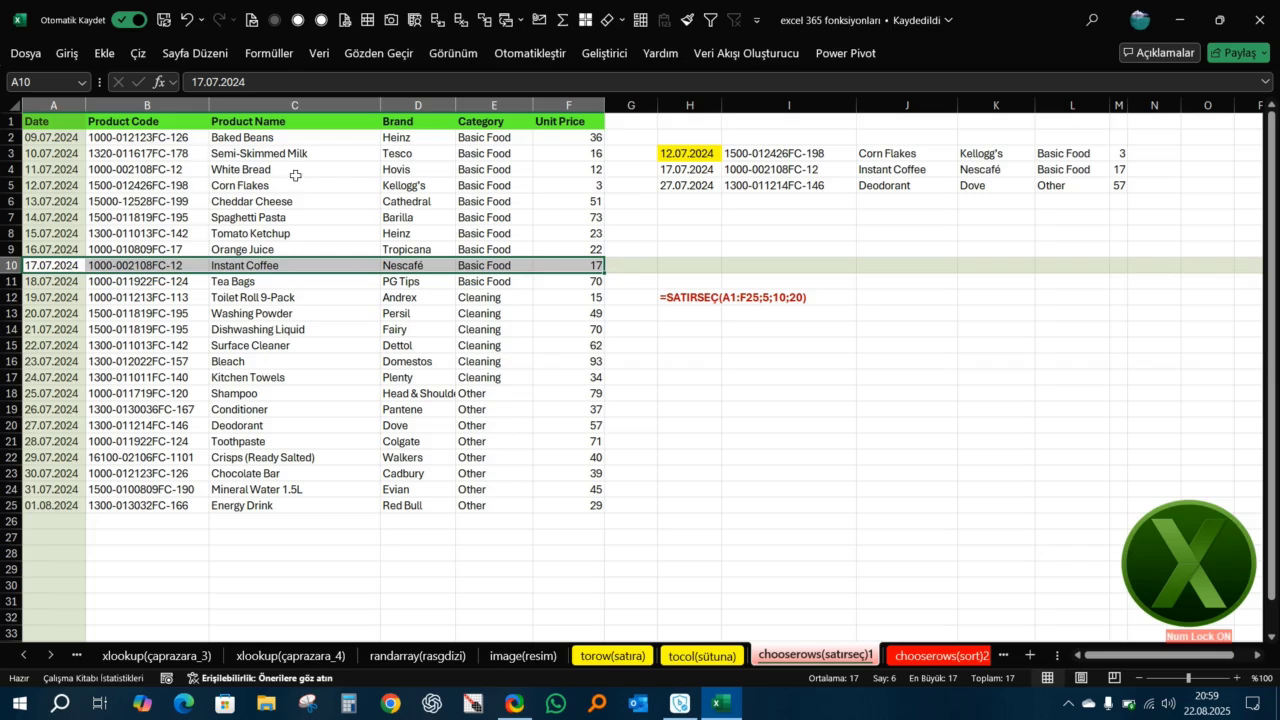
pyautogui.click(1095, 170)
pyautogui.click(1118, 174)
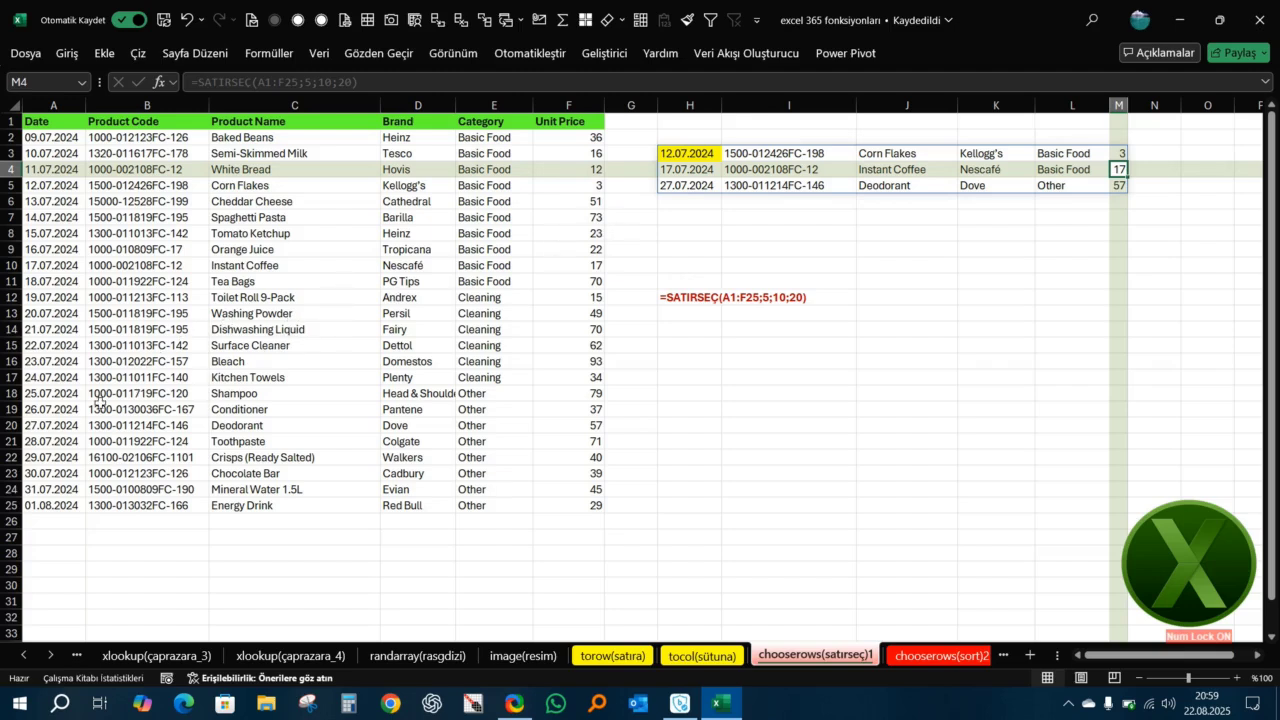
pyautogui.moveTo(38, 425); pyautogui.dragTo(590, 426)
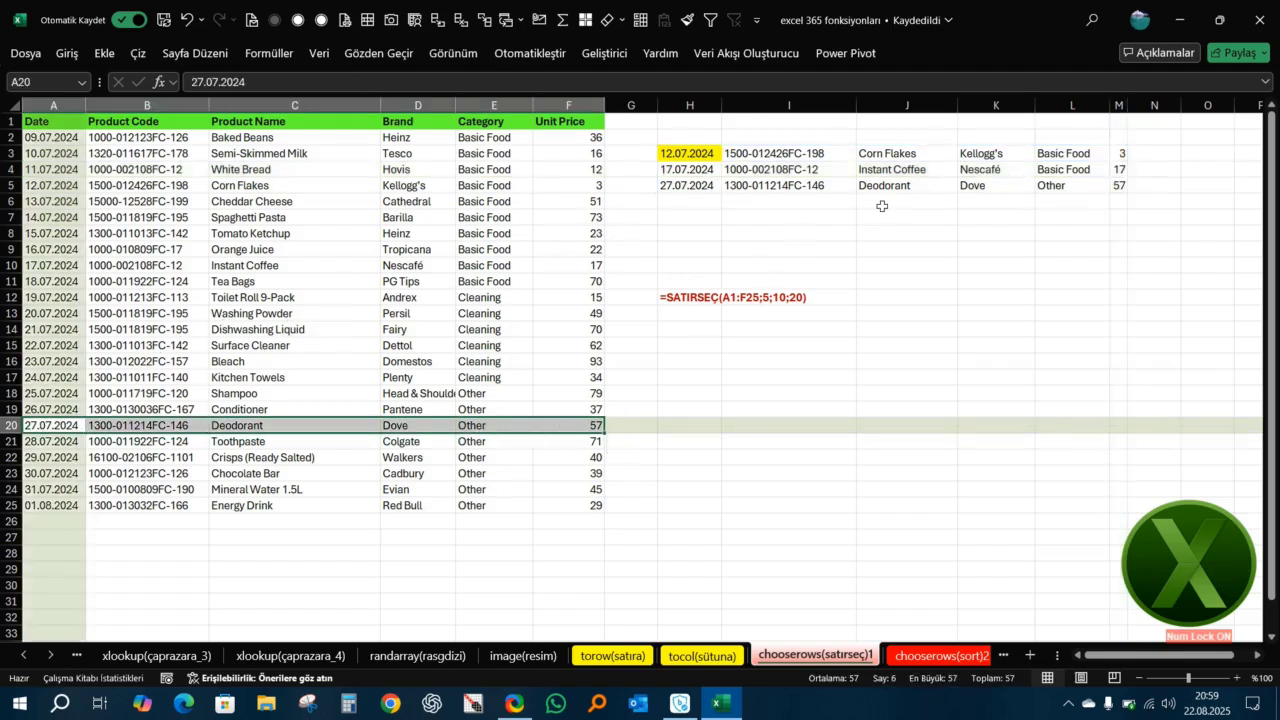
pyautogui.click(1012, 188)
# - Extend the SATIRSEÇ formula in H3 with row number 22 as a fourth row to return
pyautogui.click(692, 157)
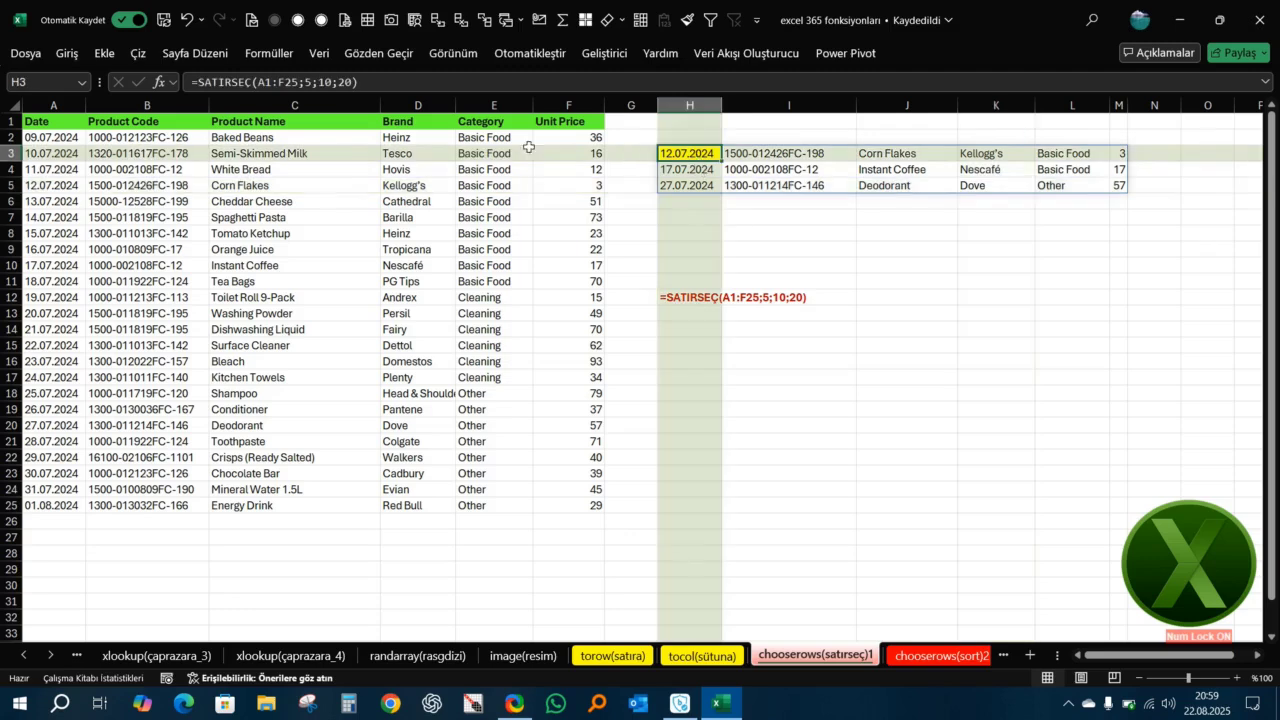
pyautogui.click(356, 82)
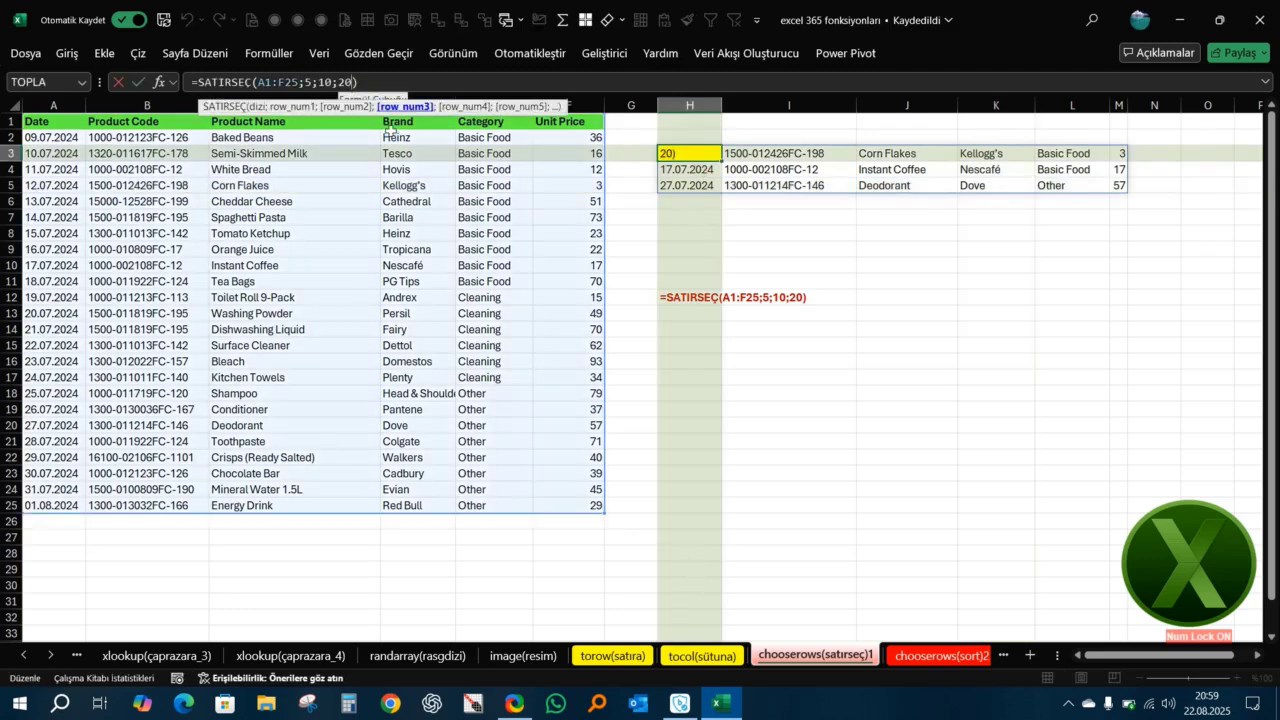
pyautogui.write(';22')
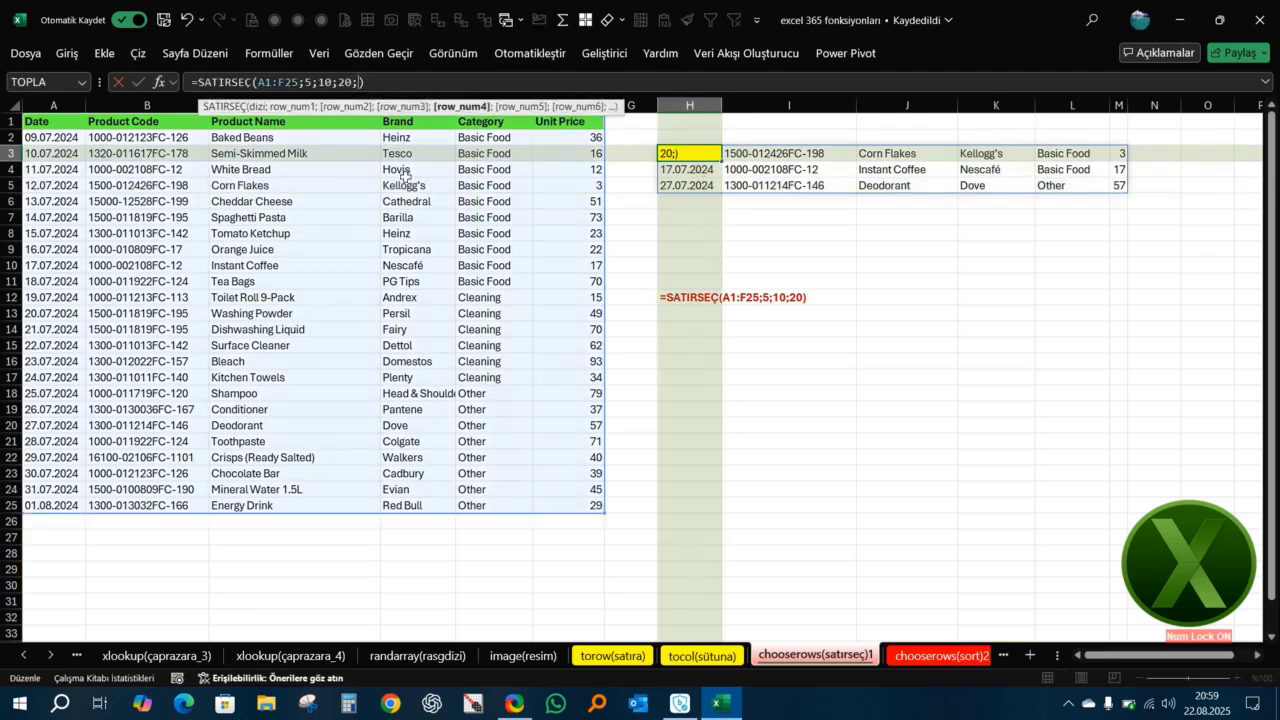
pyautogui.press('Return')
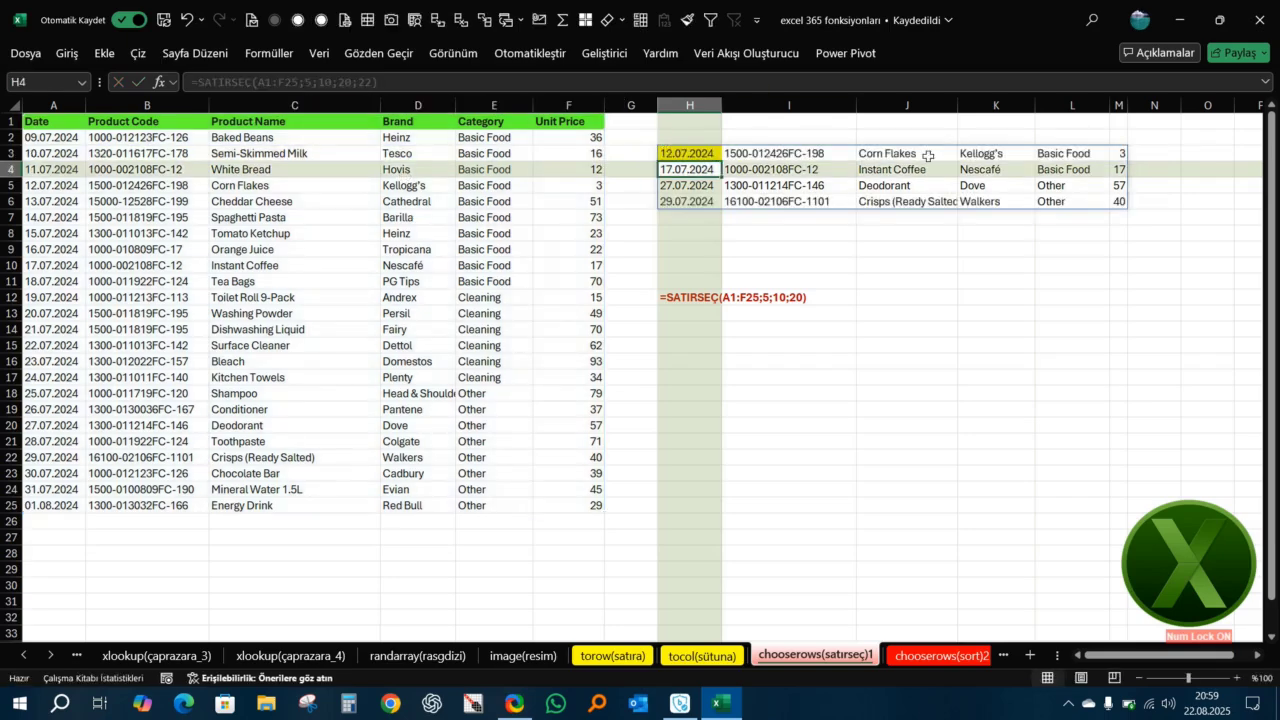
pyautogui.click(703, 231)
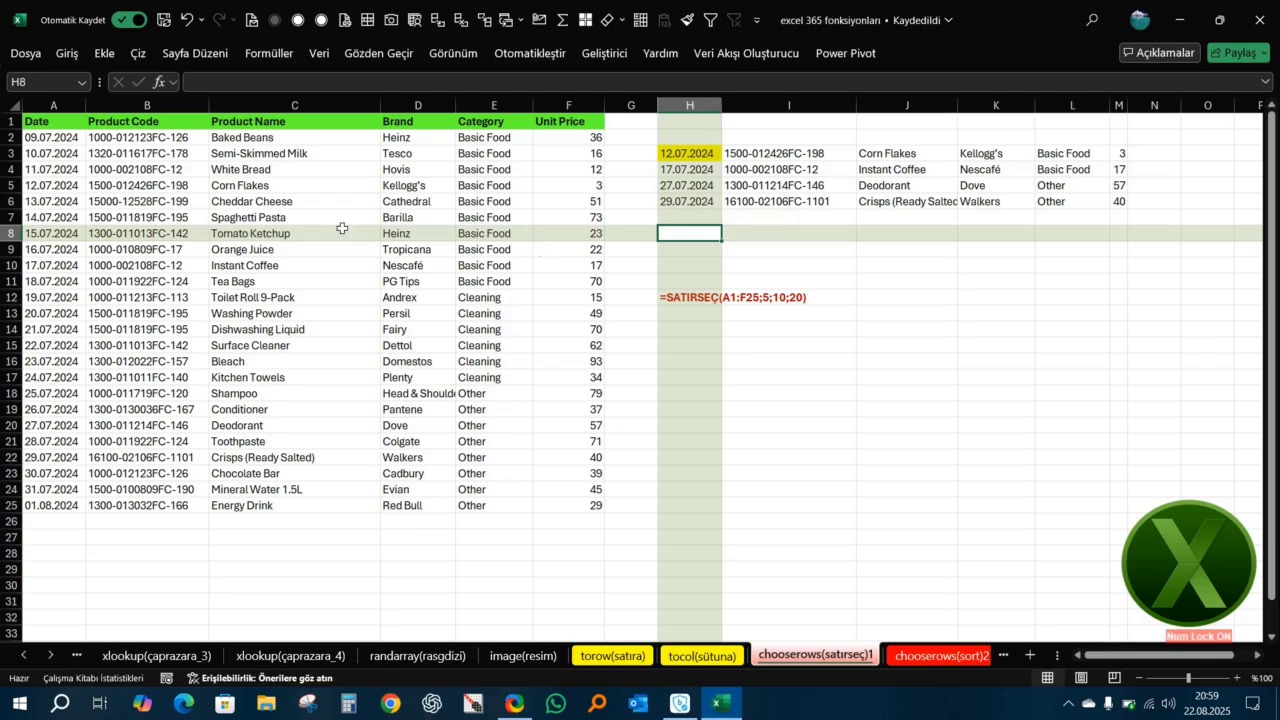
pyautogui.click(800, 250)
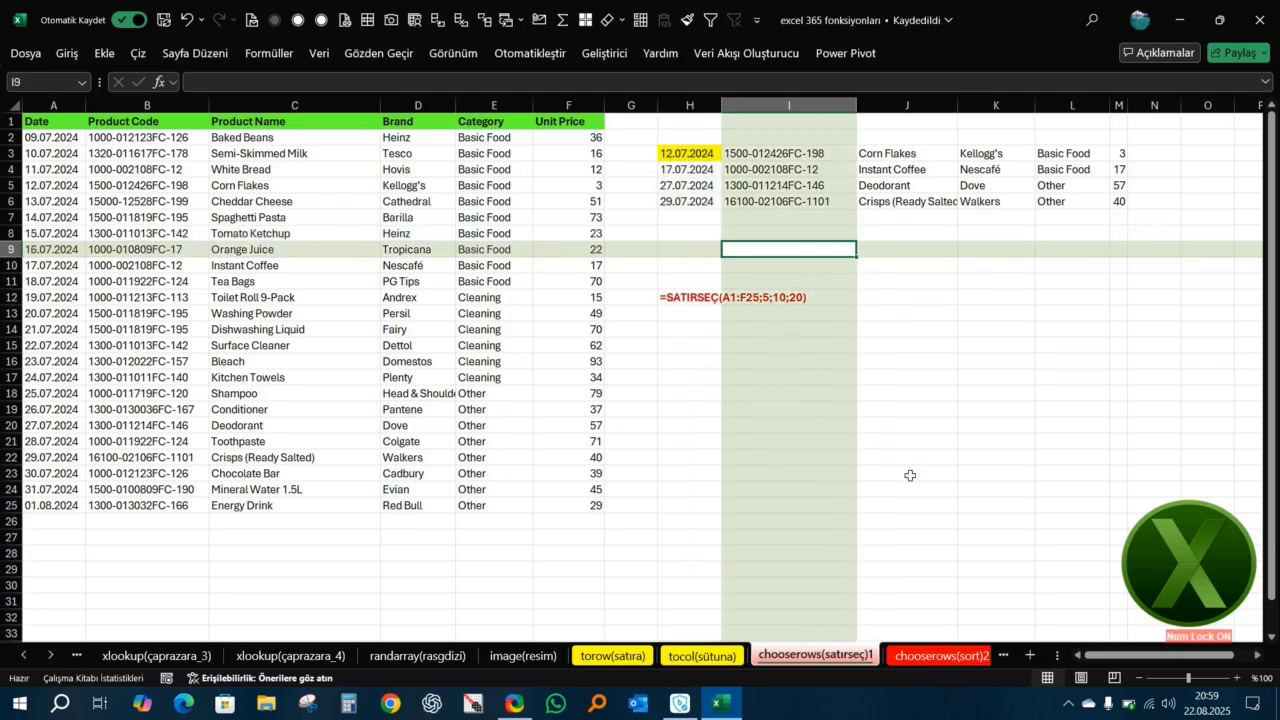
# - Switch to the chooserows(sort)2 sheet and examine its sample formula, the lowest-unit-price label and the source table
pyautogui.click(946, 658)
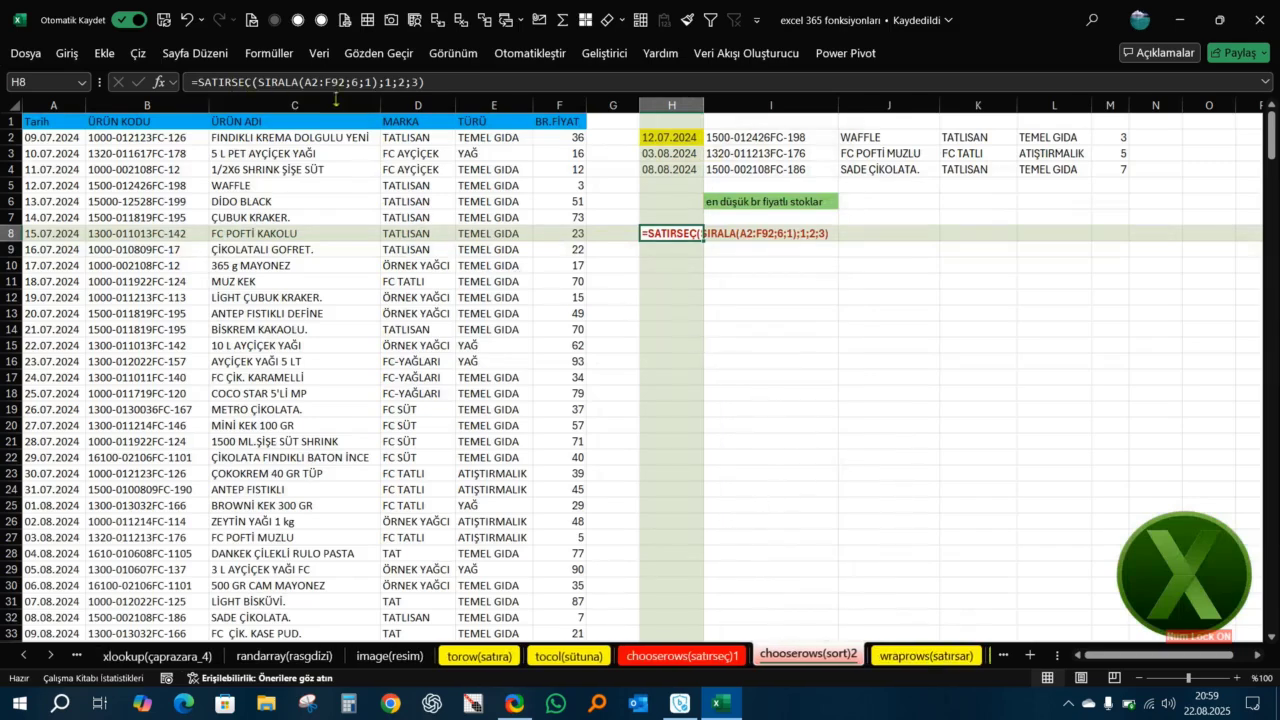
pyautogui.click(766, 311)
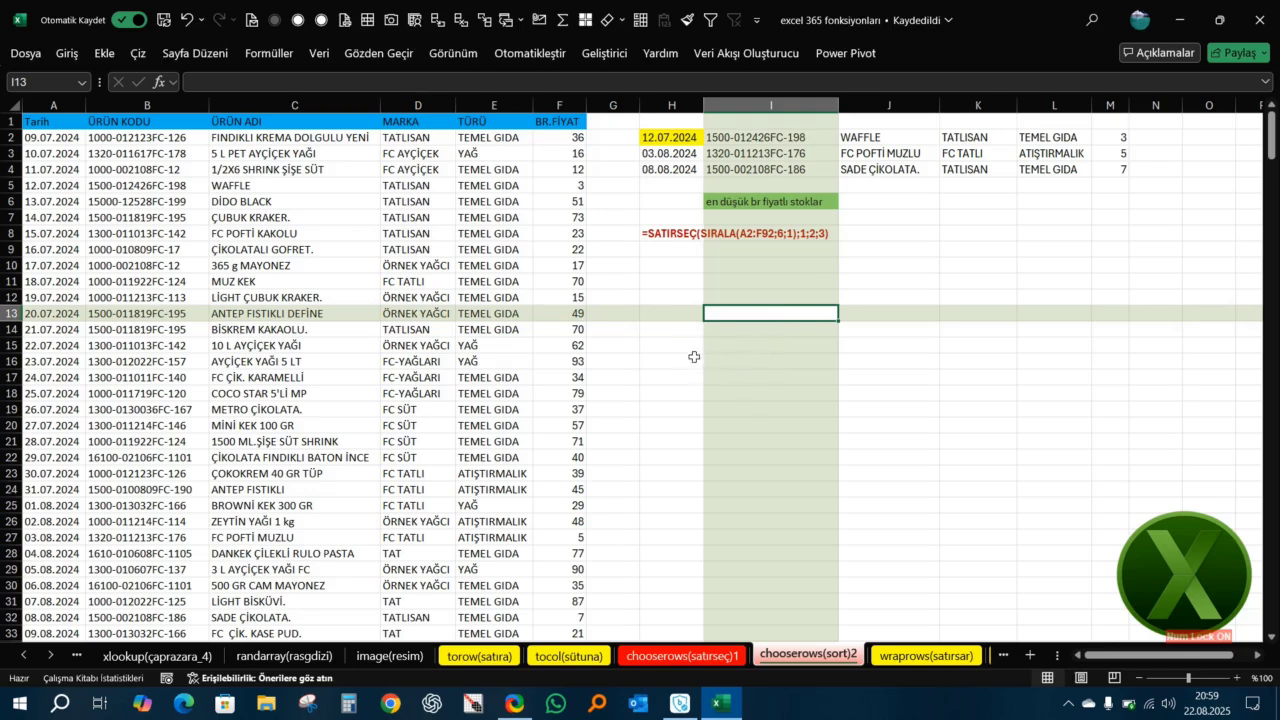
pyautogui.click(701, 234)
pyautogui.click(698, 280)
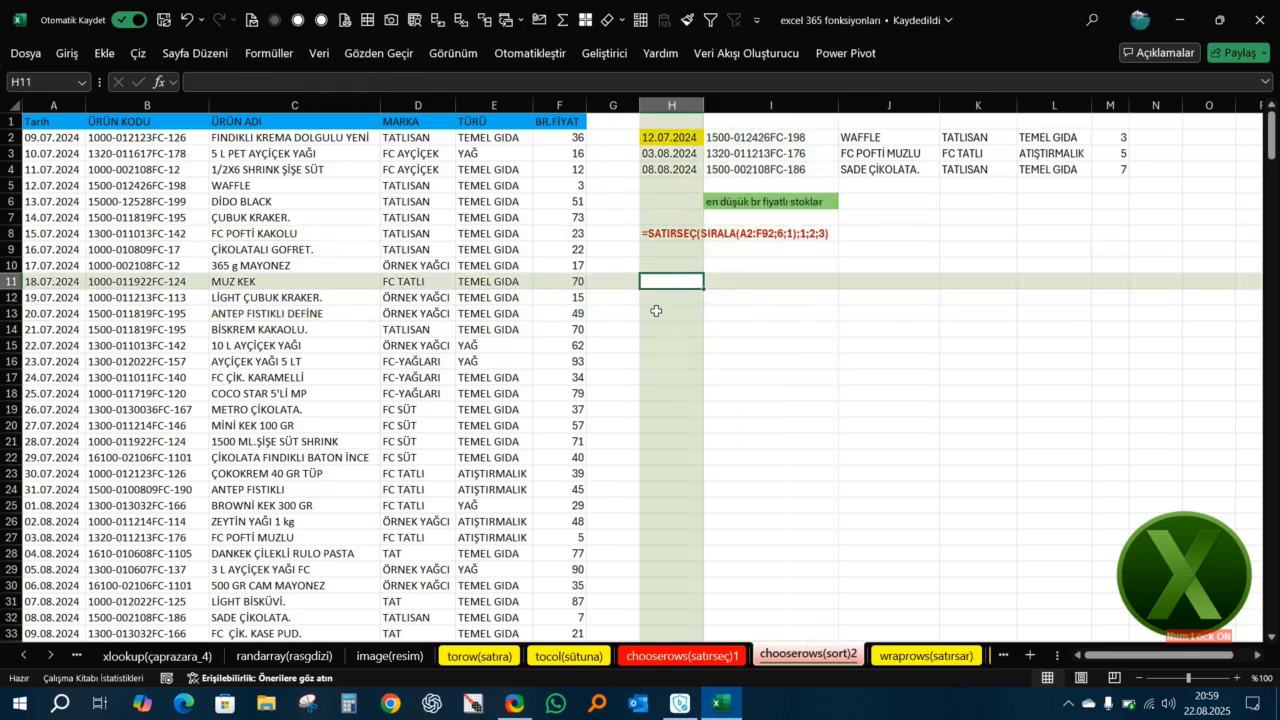
pyautogui.click(760, 201)
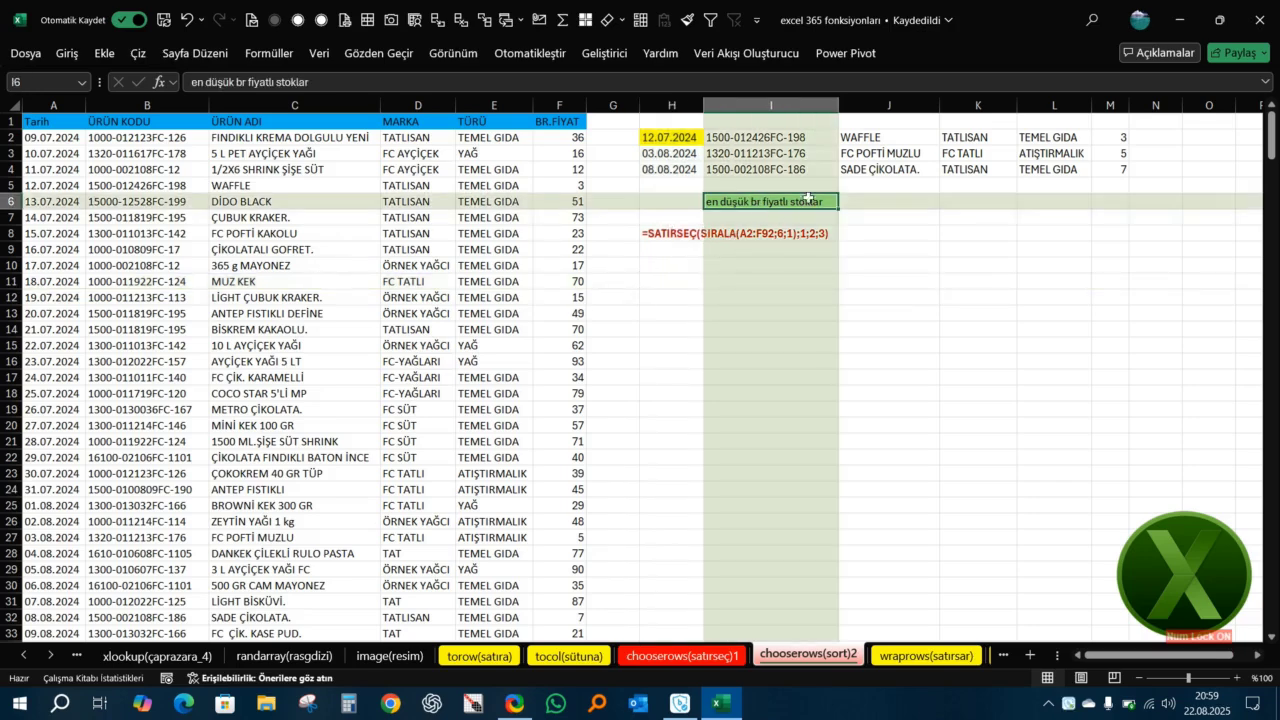
pyautogui.click(210, 170)
pyautogui.click(470, 185)
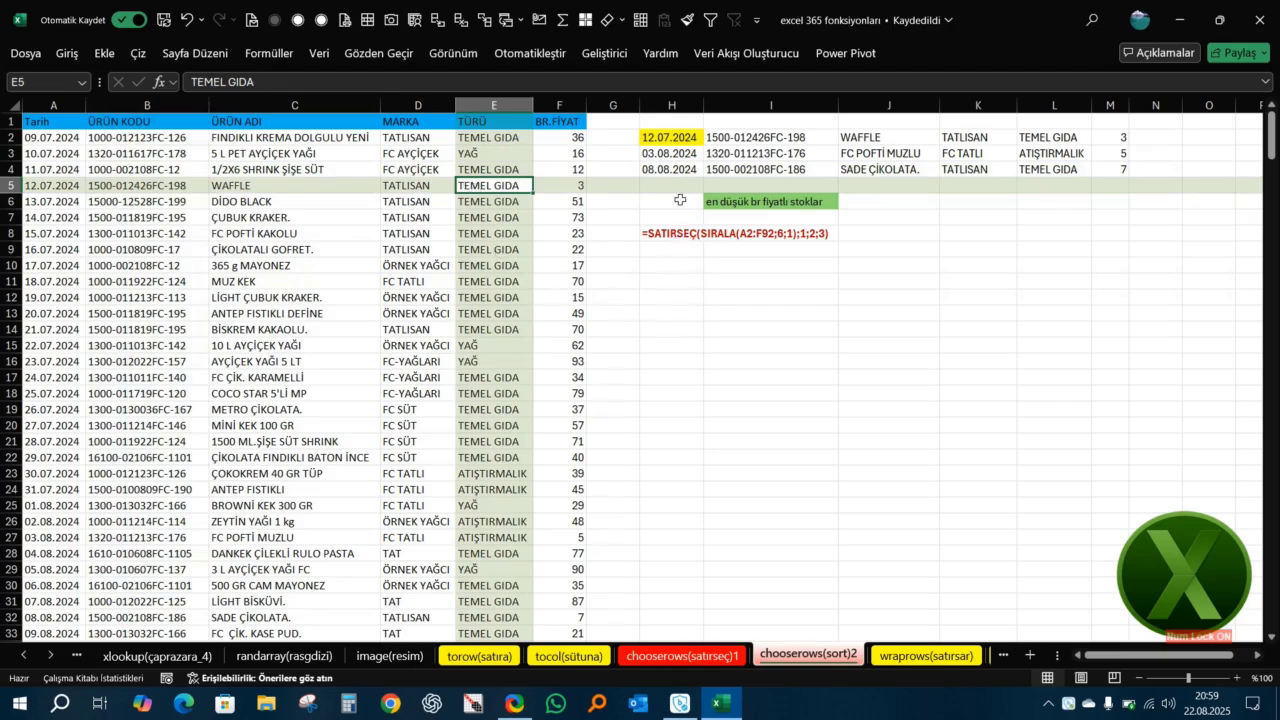
# - Clear the existing formula in H2 and start a new SATIRSEÇ formula there
pyautogui.click(680, 139)
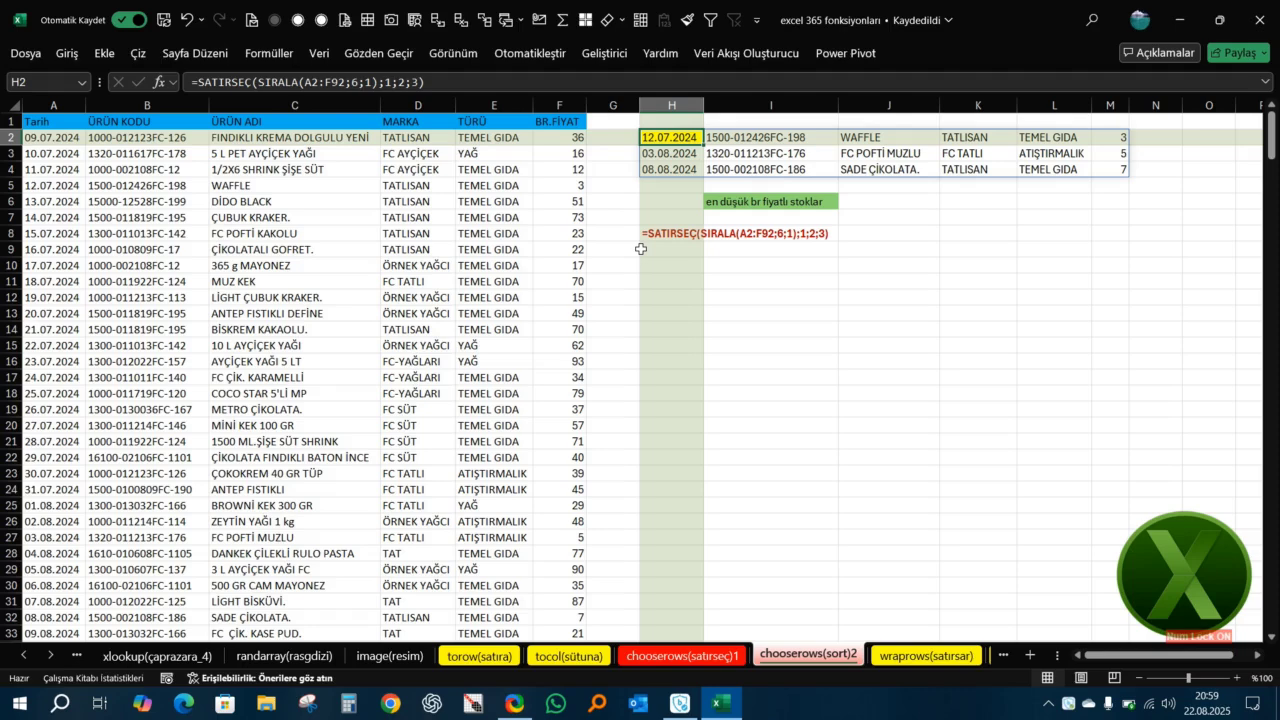
pyautogui.press('Delete')
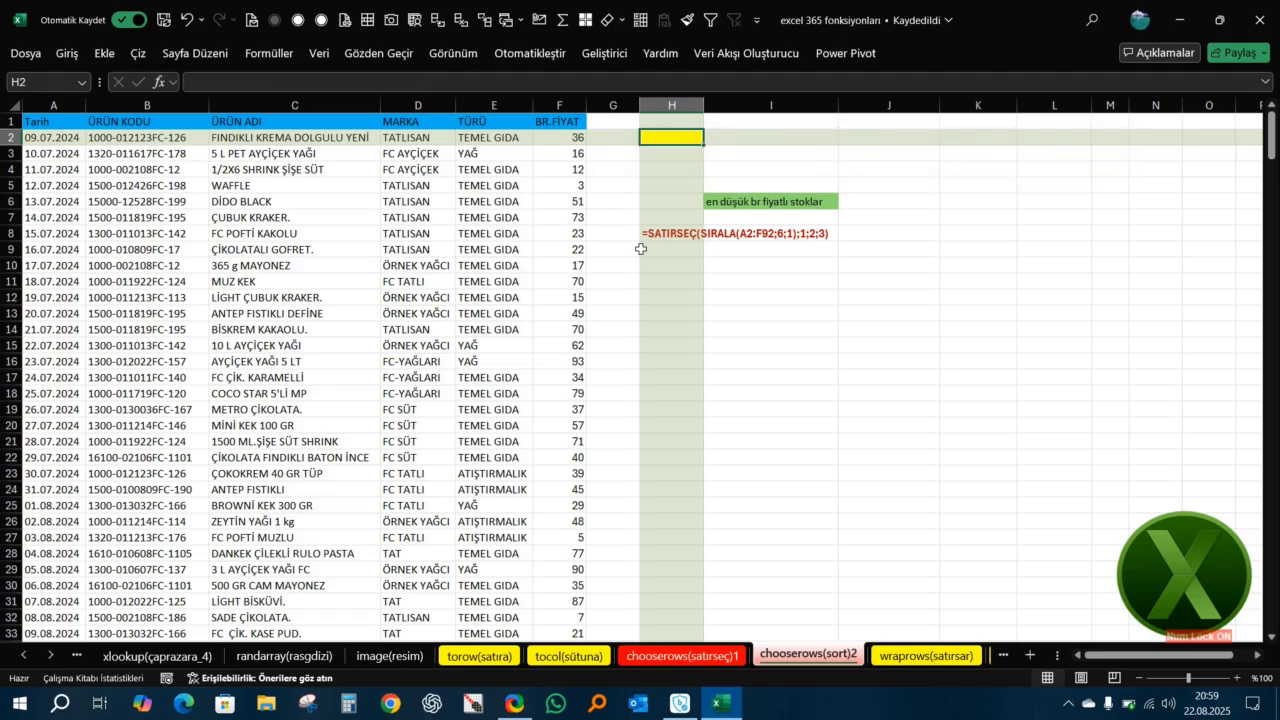
pyautogui.write('=sat')
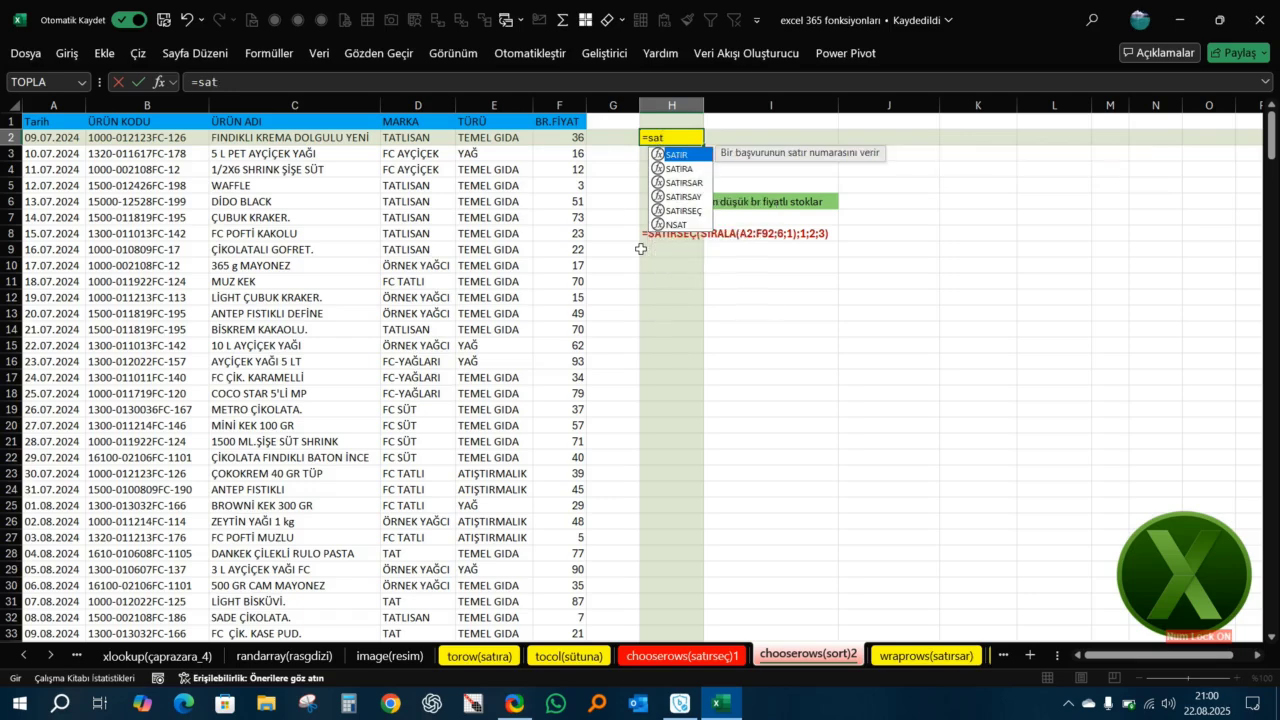
pyautogui.write('ır')
pyautogui.press('Down')
pyautogui.press('Down')
pyautogui.press('Down')
pyautogui.press('Down')
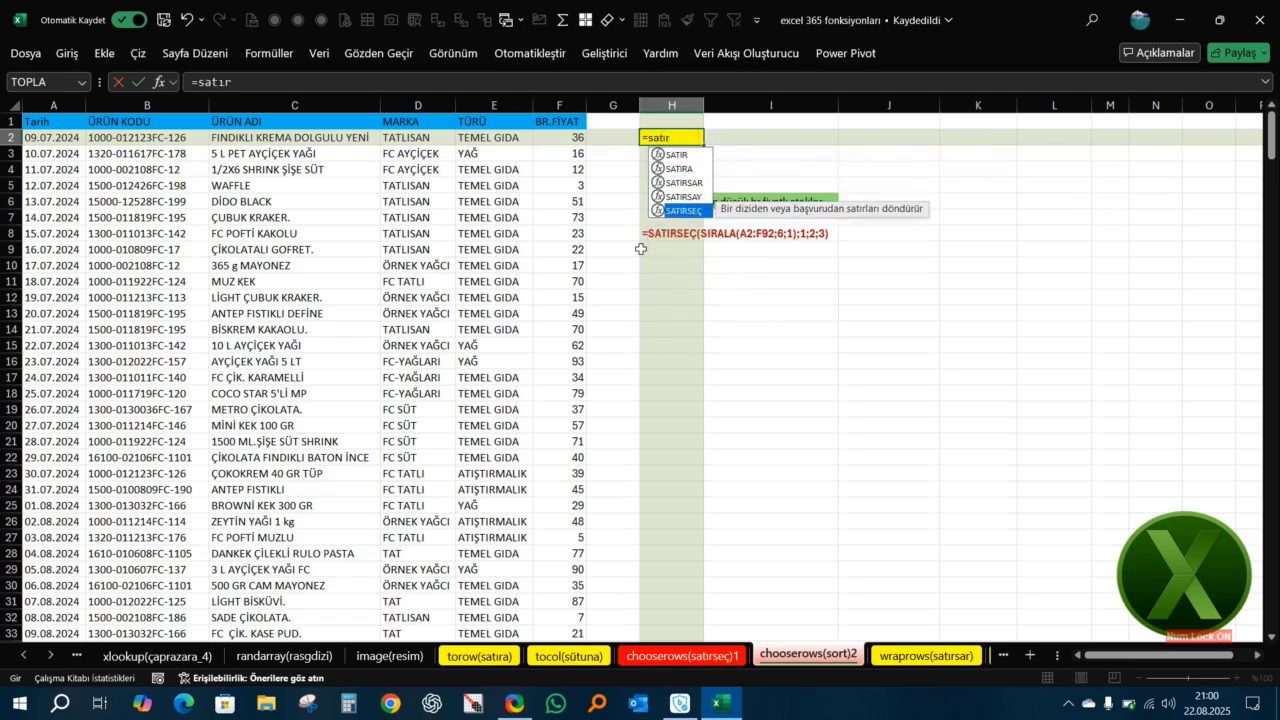
pyautogui.press('Tab')
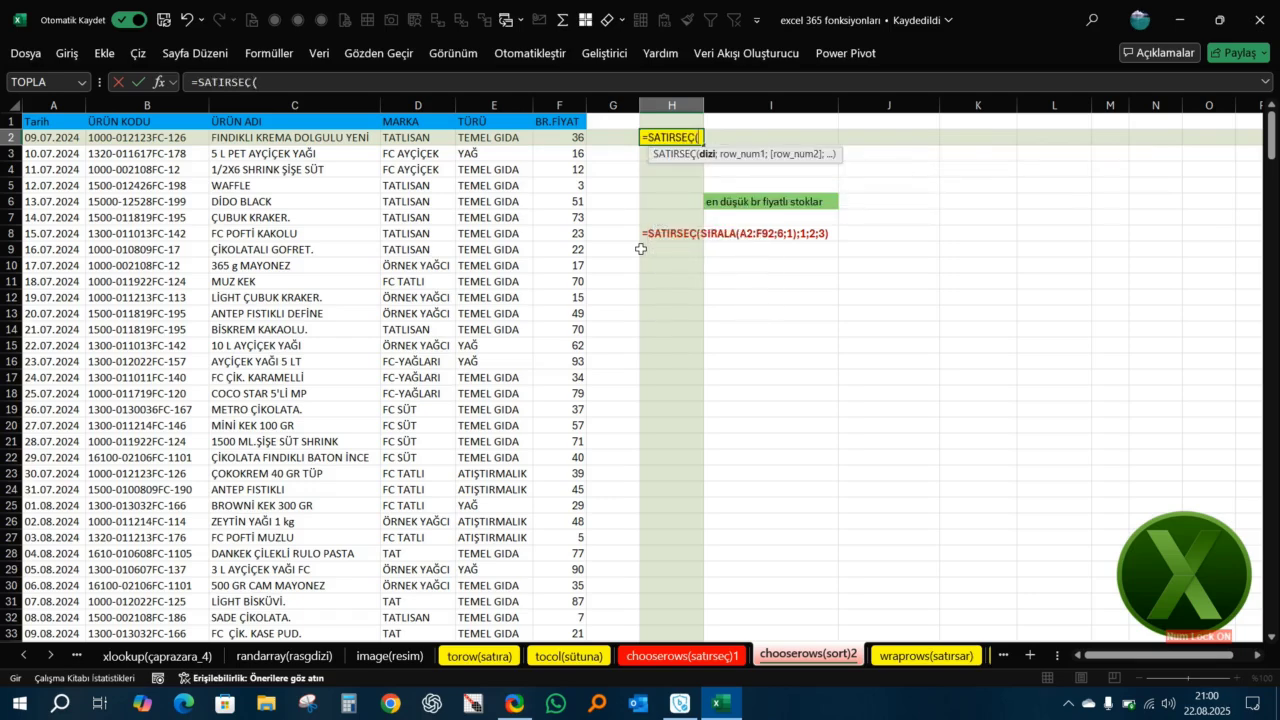
# - Nest SIRALA as the array argument of the H2 formula, with A2:F92 as the range to sort
pyautogui.write('sır')
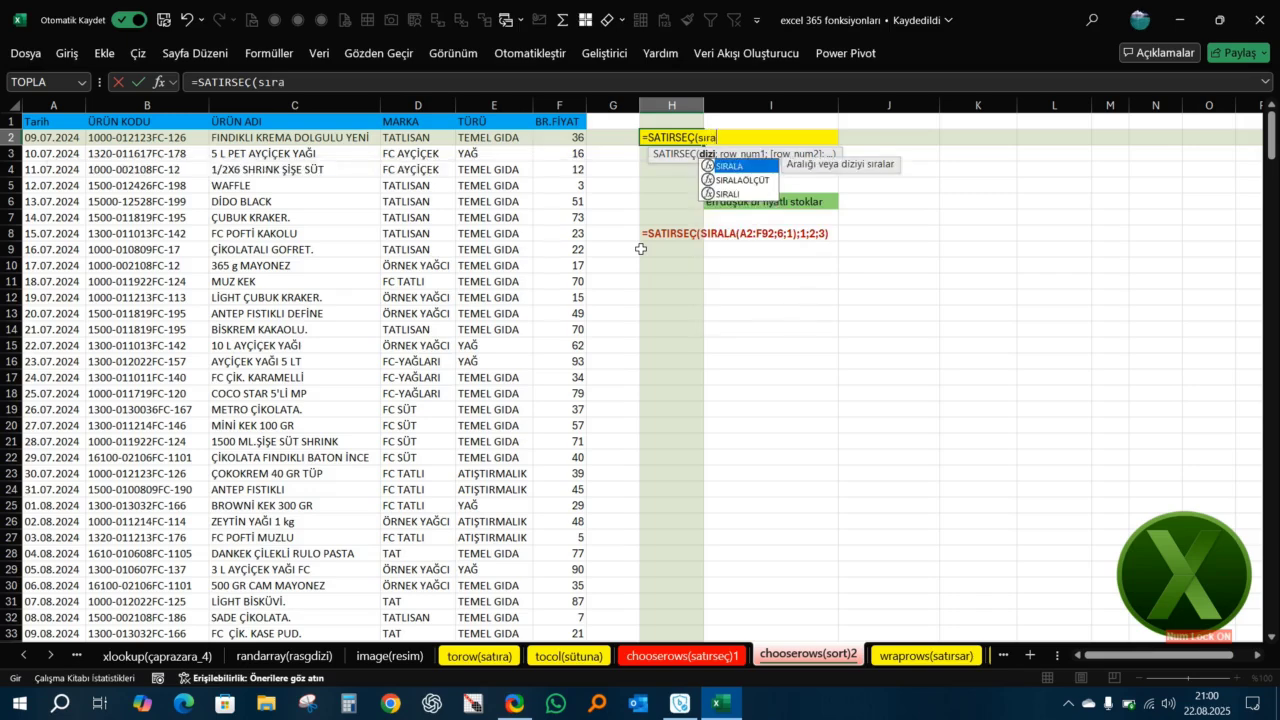
pyautogui.write('a')
pyautogui.press('Tab')
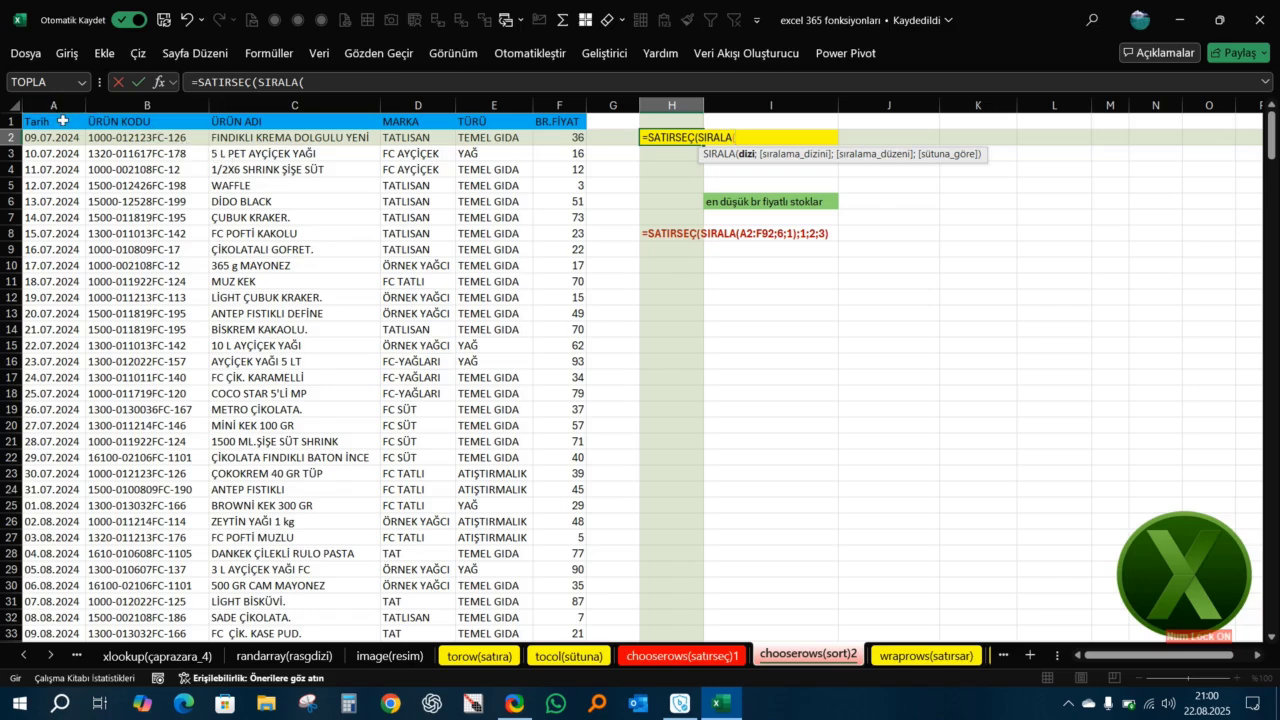
pyautogui.moveTo(60, 137); pyautogui.dragTo(416, 624)
pyautogui.moveTo(468, 655); pyautogui.dragTo(590, 558)
pyautogui.scroll(10, 722, 492)
pyautogui.scroll(11, 722, 492)
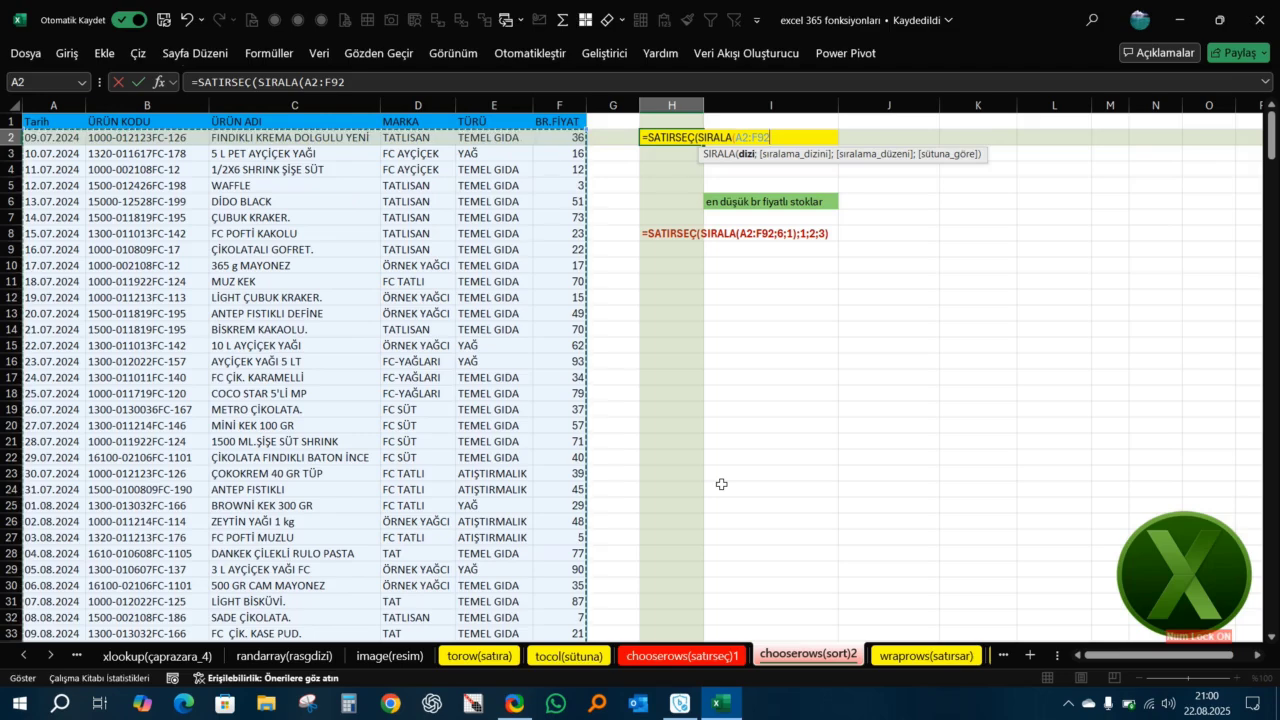
# - Set SIRALA's sort index to column 6 and its order to 1 (ascending), and close the nested function
pyautogui.write(';6')
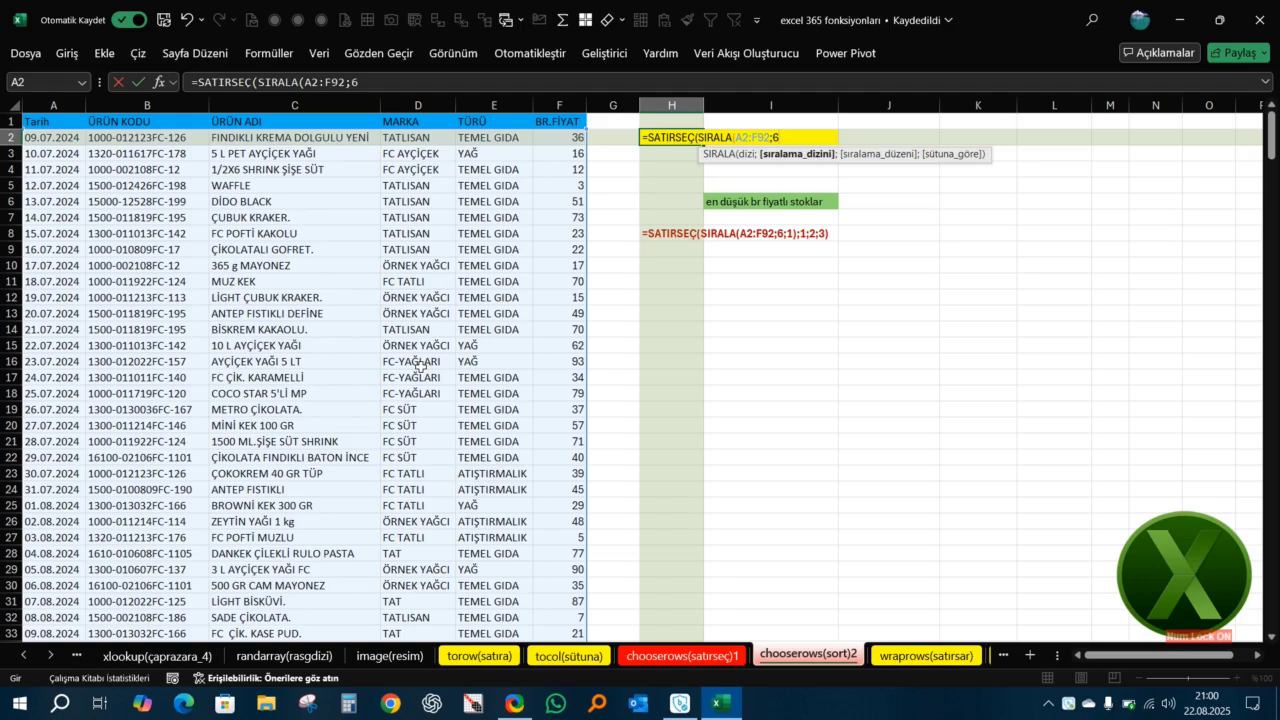
pyautogui.write(';')
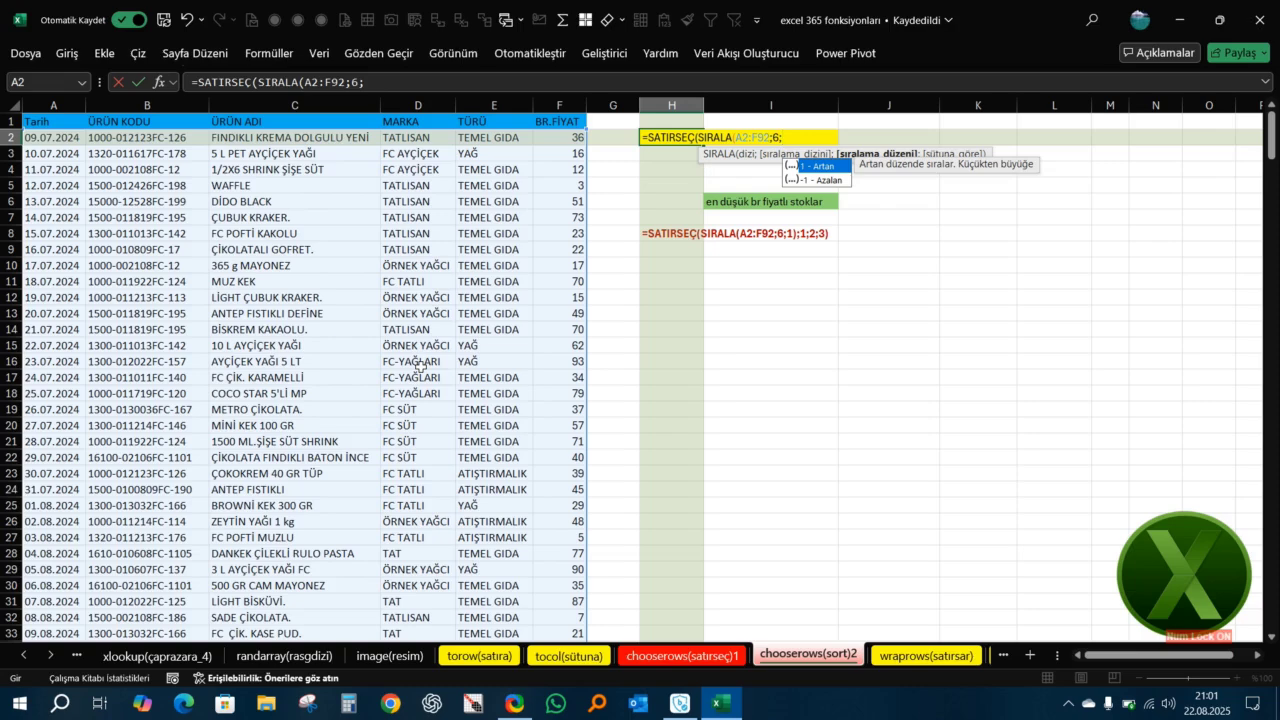
pyautogui.write('1')
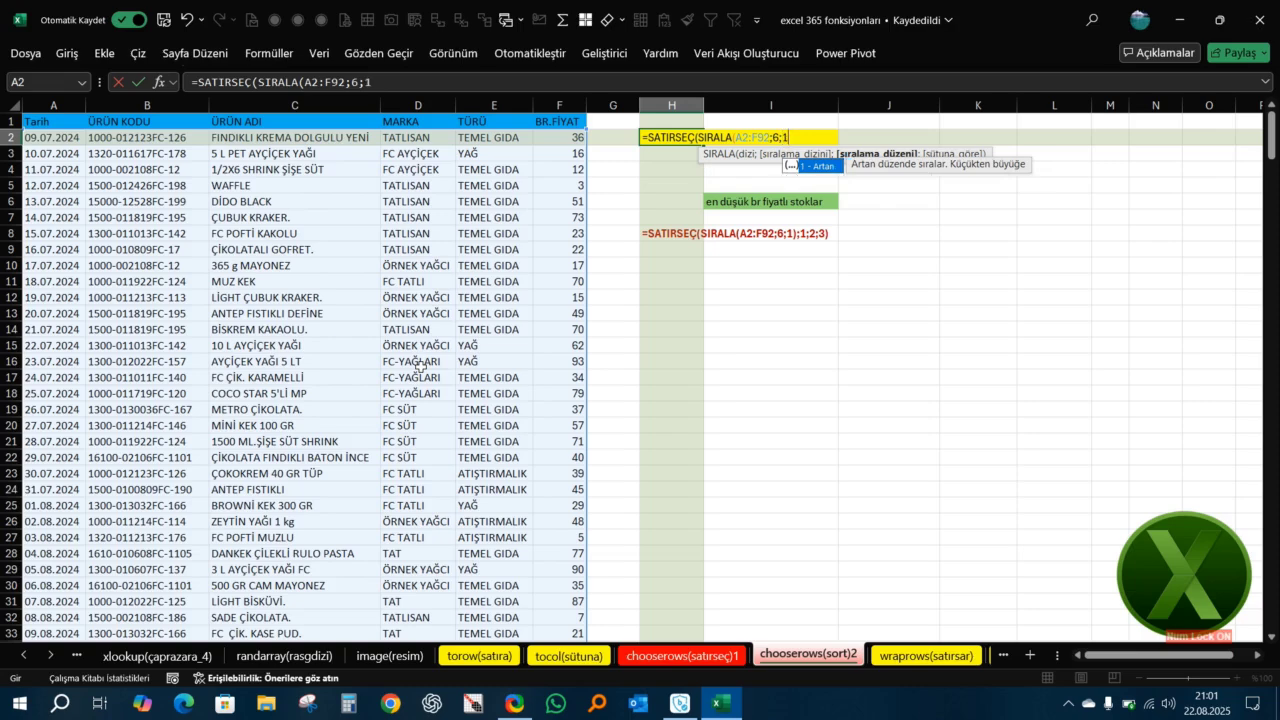
pyautogui.write(')')
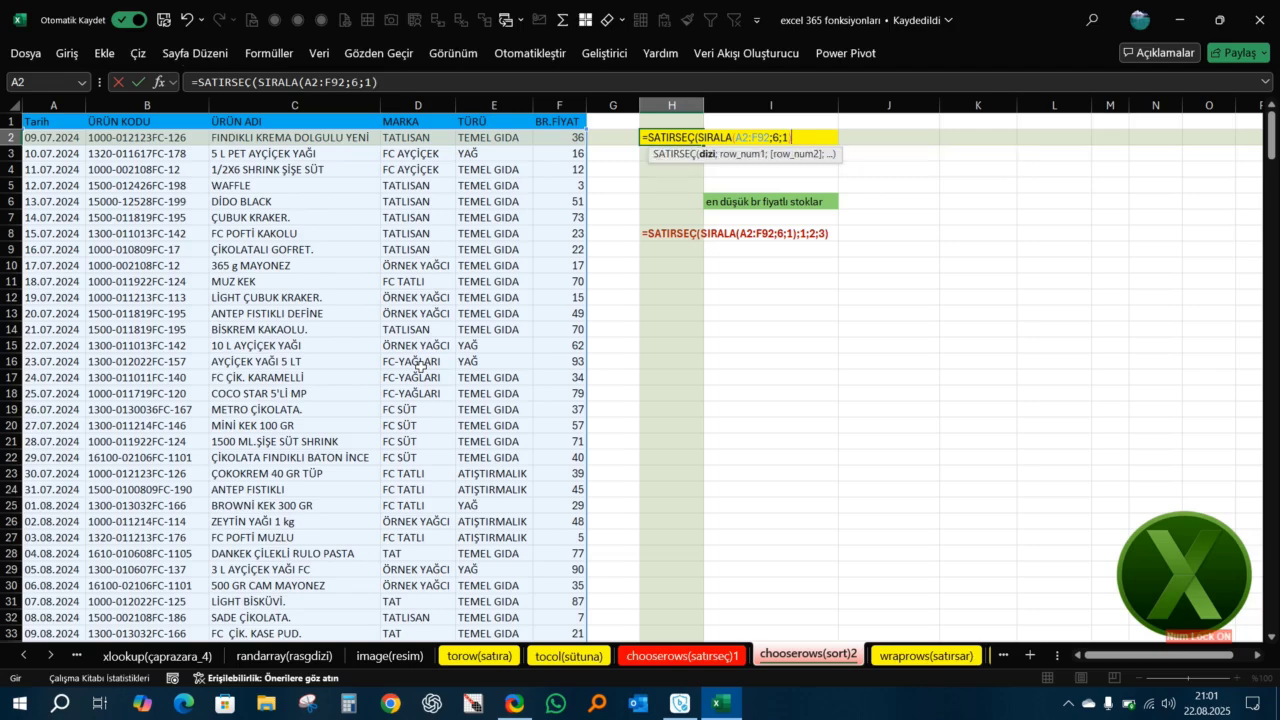
# - Complete the H2 formula with row numbers 1, 2 and 3 to return the first three sorted rows
pyautogui.write(';')
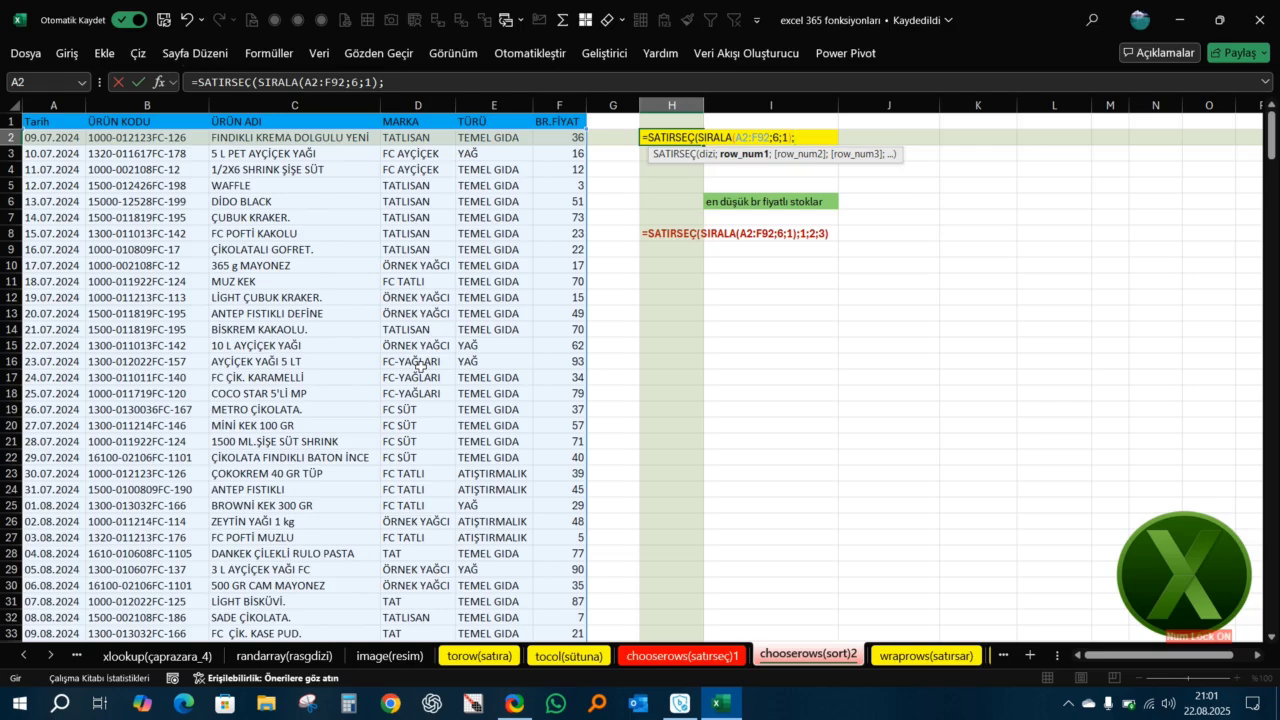
pyautogui.write('1;')
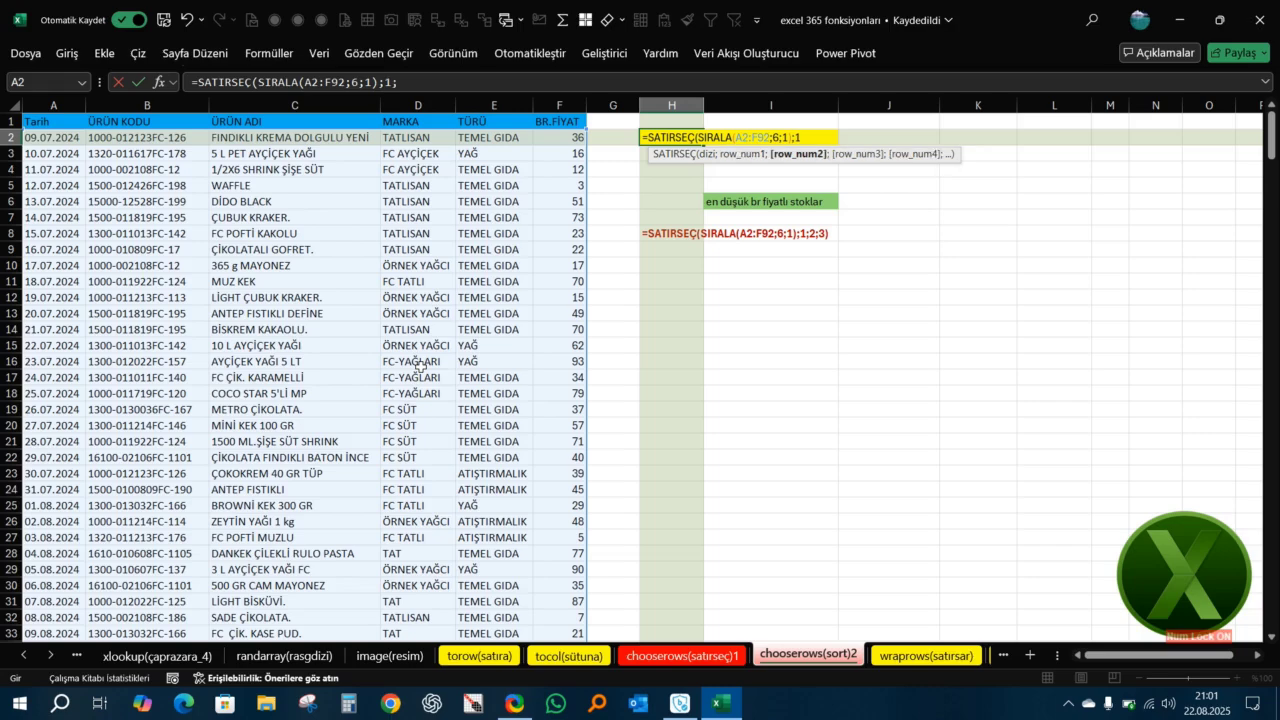
pyautogui.write('2;')
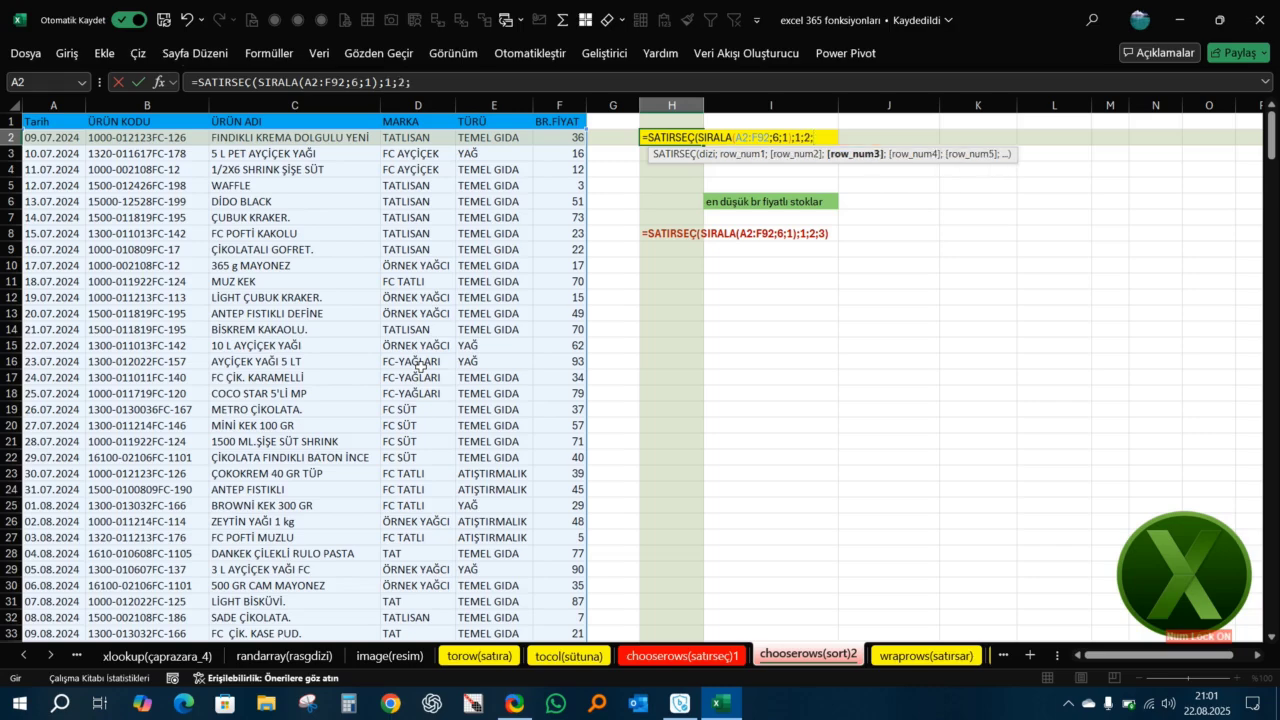
pyautogui.write('3')
pyautogui.write(')')
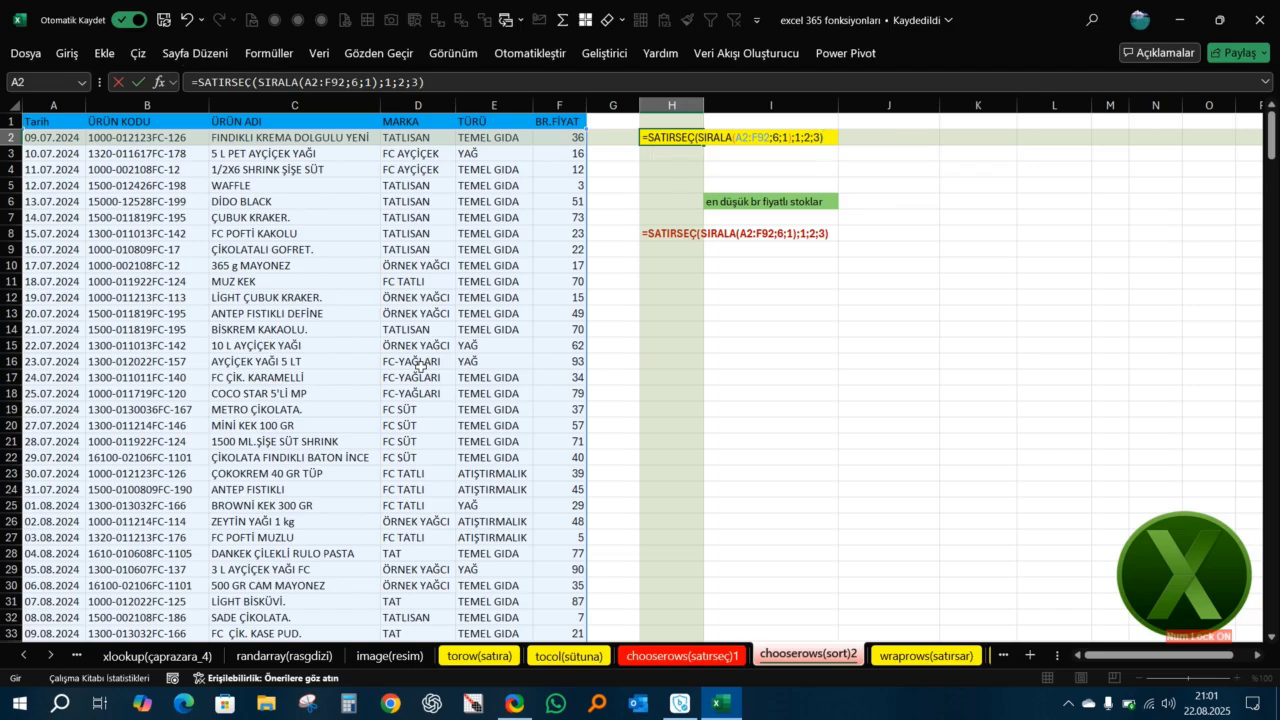
pyautogui.press('Return')
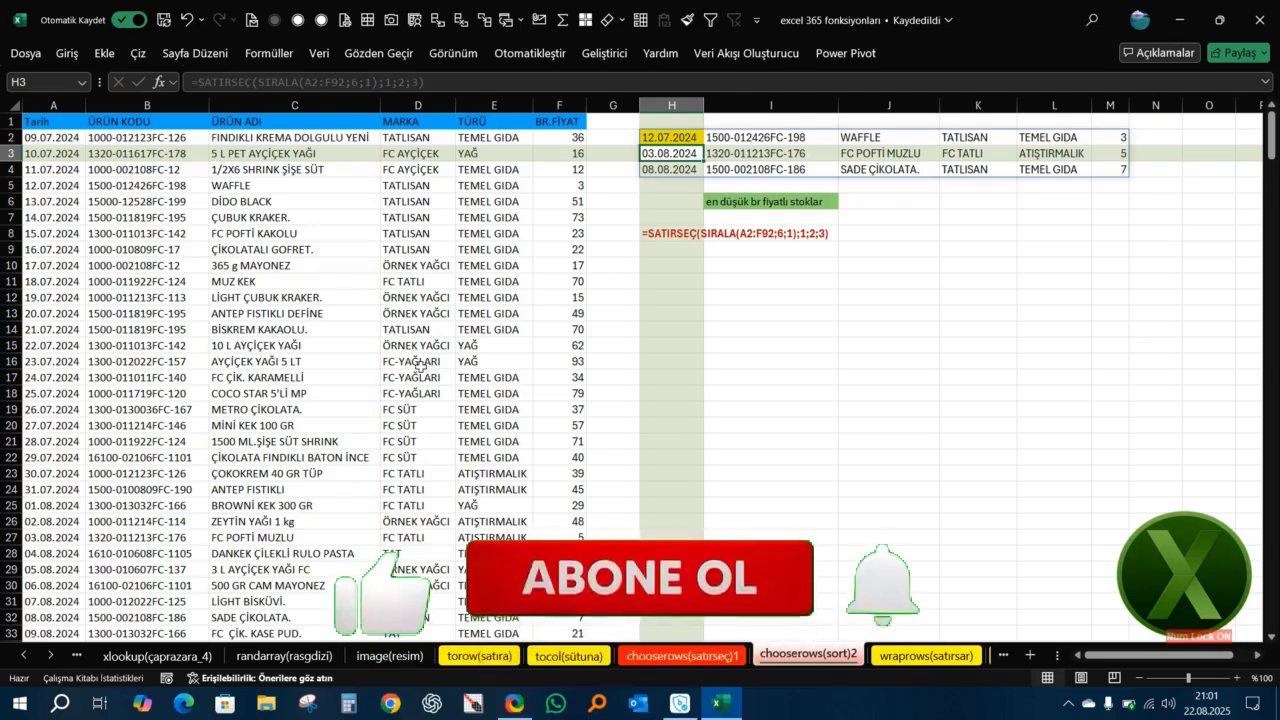
# - Review the SIRALA sort index, sort order options and SATIRSEÇ row numbers in the H2 formula, keeping ascending order 1
pyautogui.press('Up')
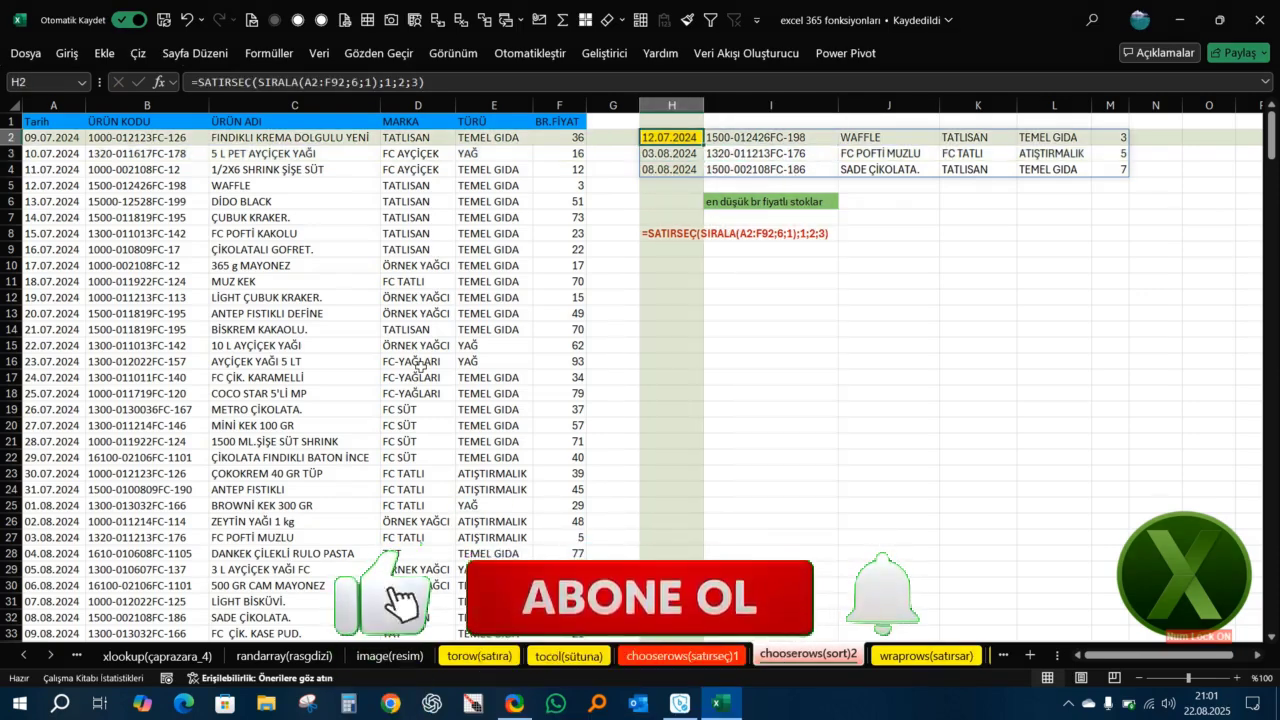
pyautogui.click(364, 82)
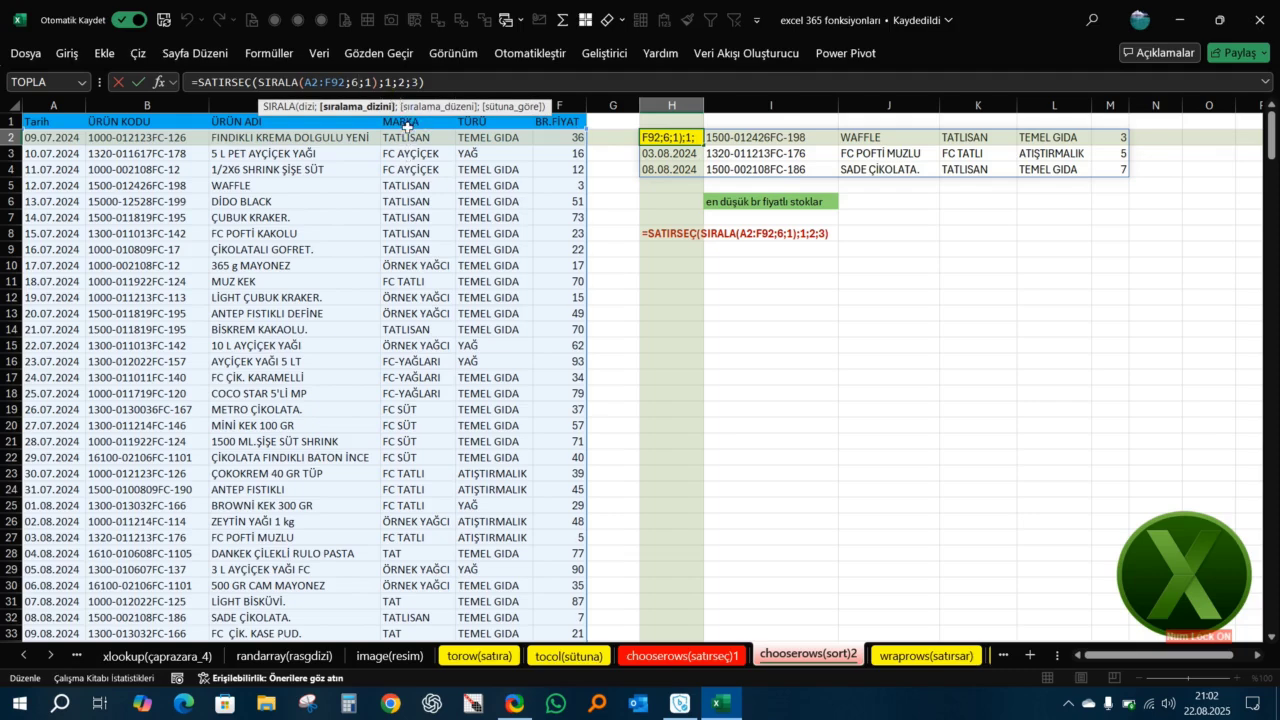
pyautogui.click(360, 82)
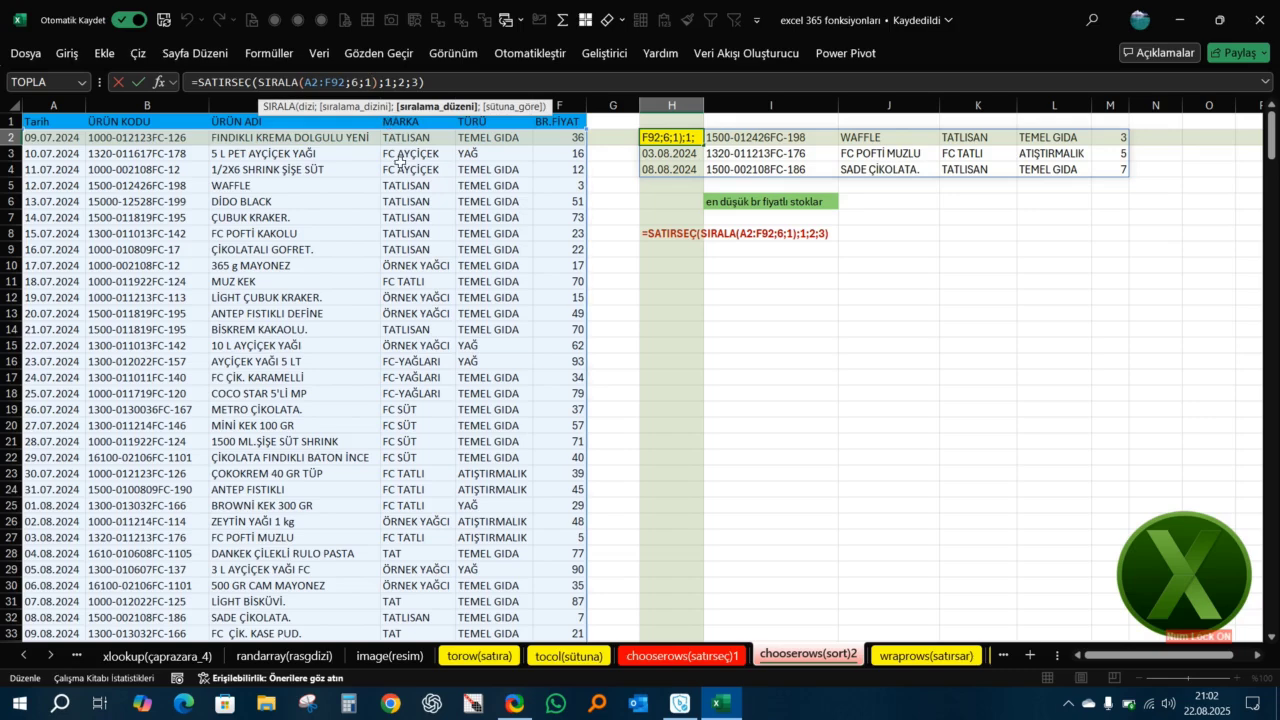
pyautogui.press('BackSpace')
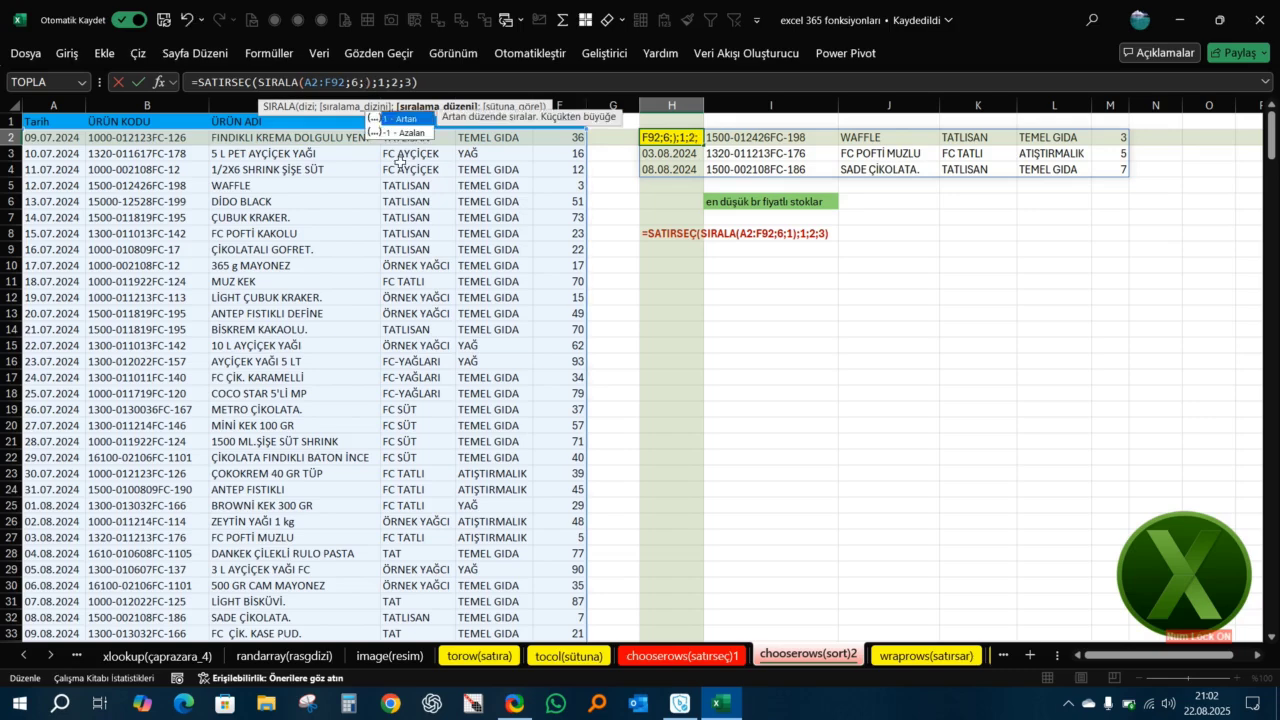
pyautogui.write('1')
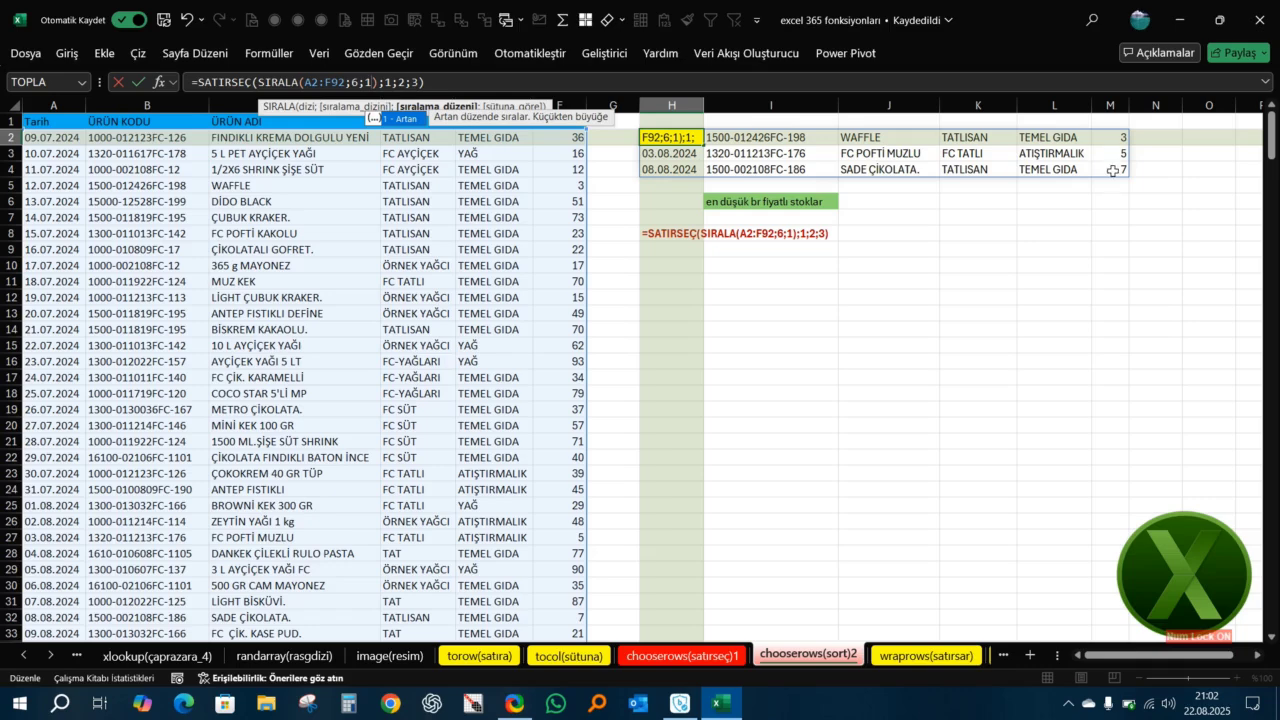
pyautogui.click(418, 86)
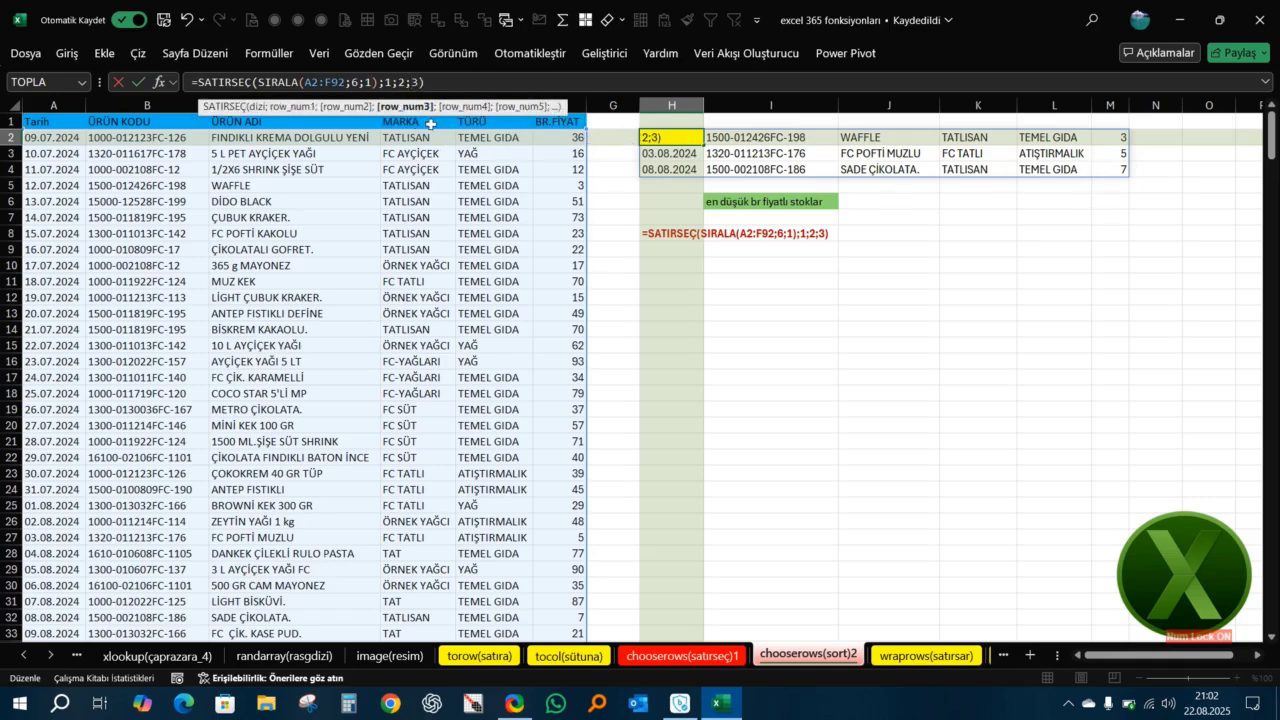
pyautogui.click(414, 84)
pyautogui.press('Return')
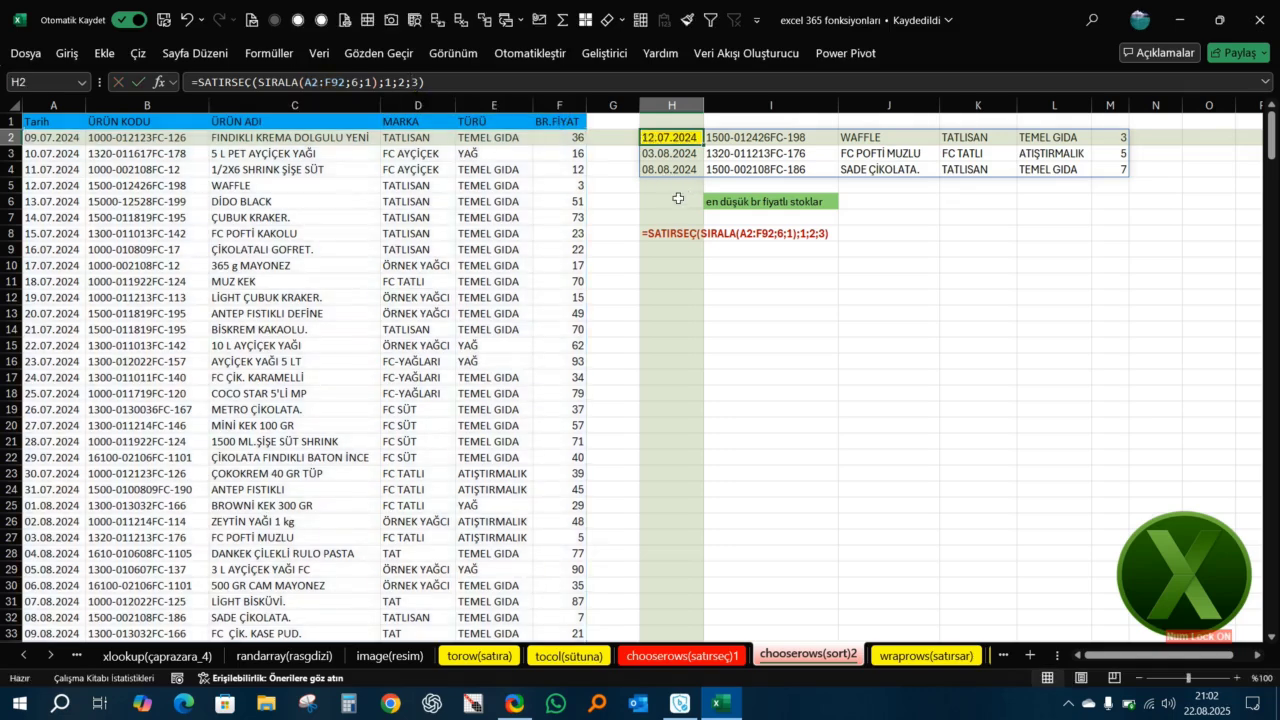
# - Move the green label and the red formula note from H6:I8 down to H11:I13, clearing space below the results
pyautogui.moveTo(676, 200); pyautogui.dragTo(830, 306)
pyautogui.click(900, 314)
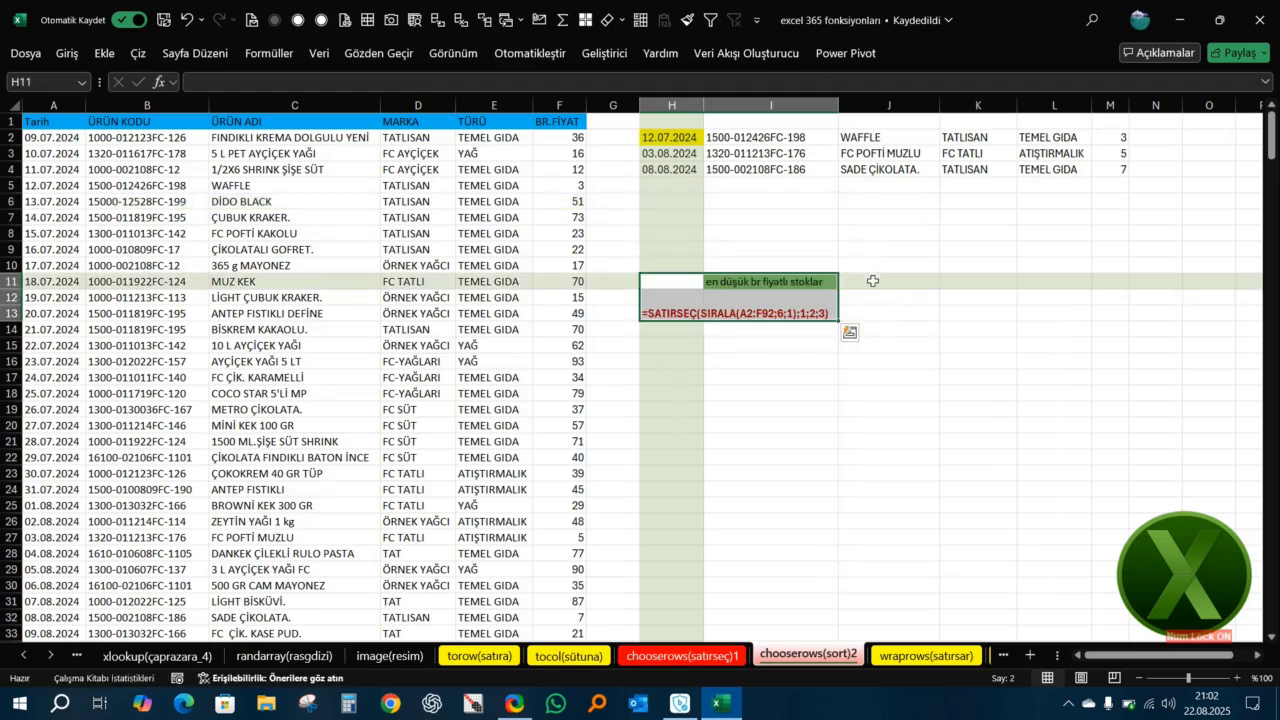
# - Add 4 as a further row number in the H2 SATIRSEÇ formula to return the fourth sorted row
pyautogui.click(697, 139)
pyautogui.click(422, 82)
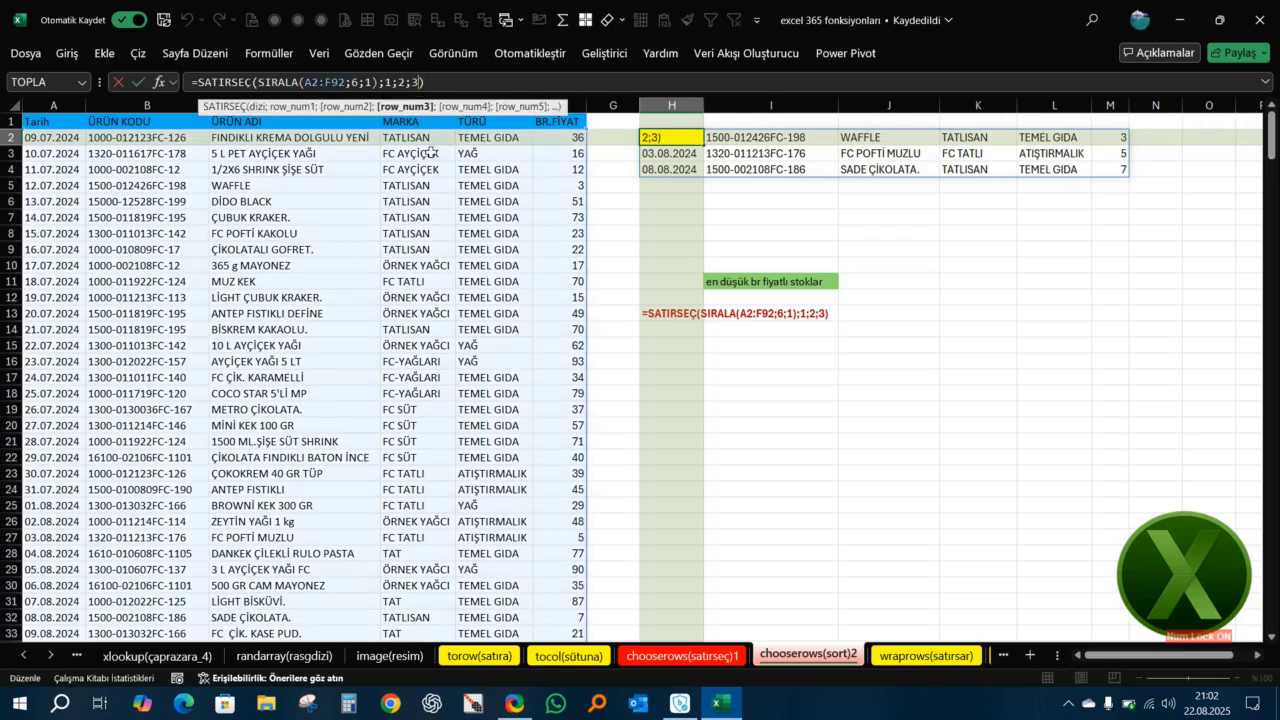
pyautogui.write(';')
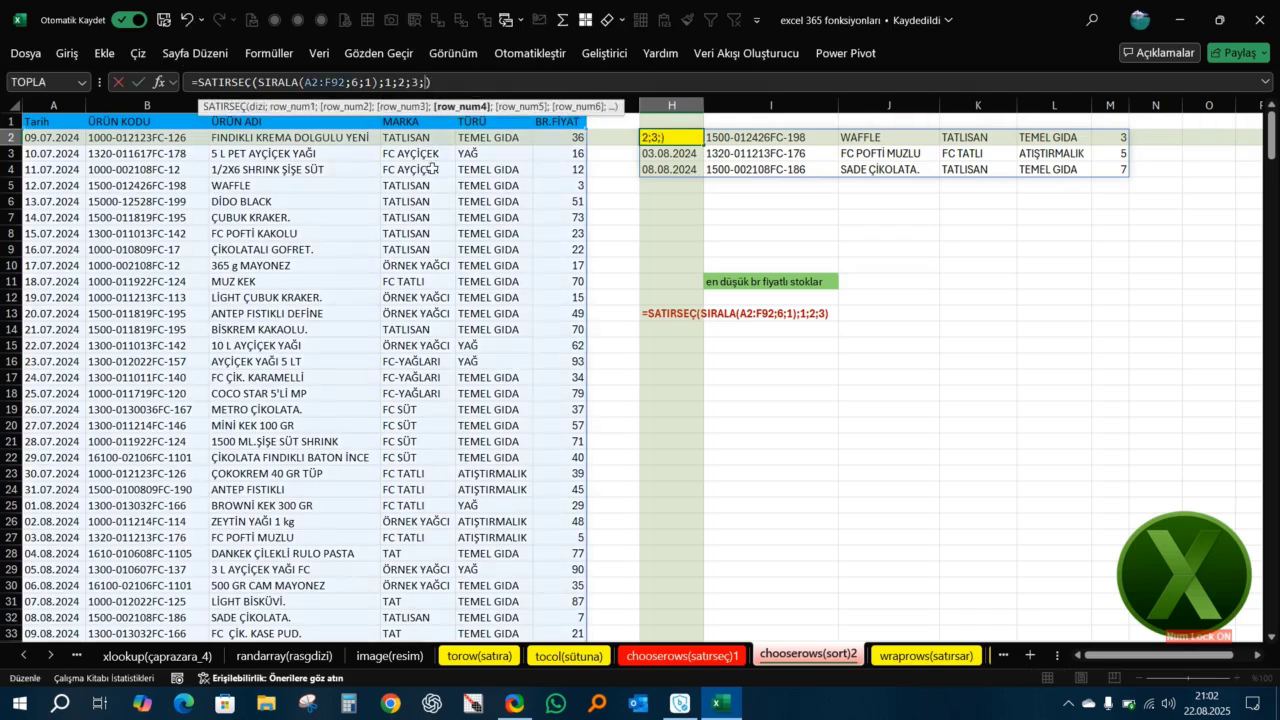
pyautogui.write('4')
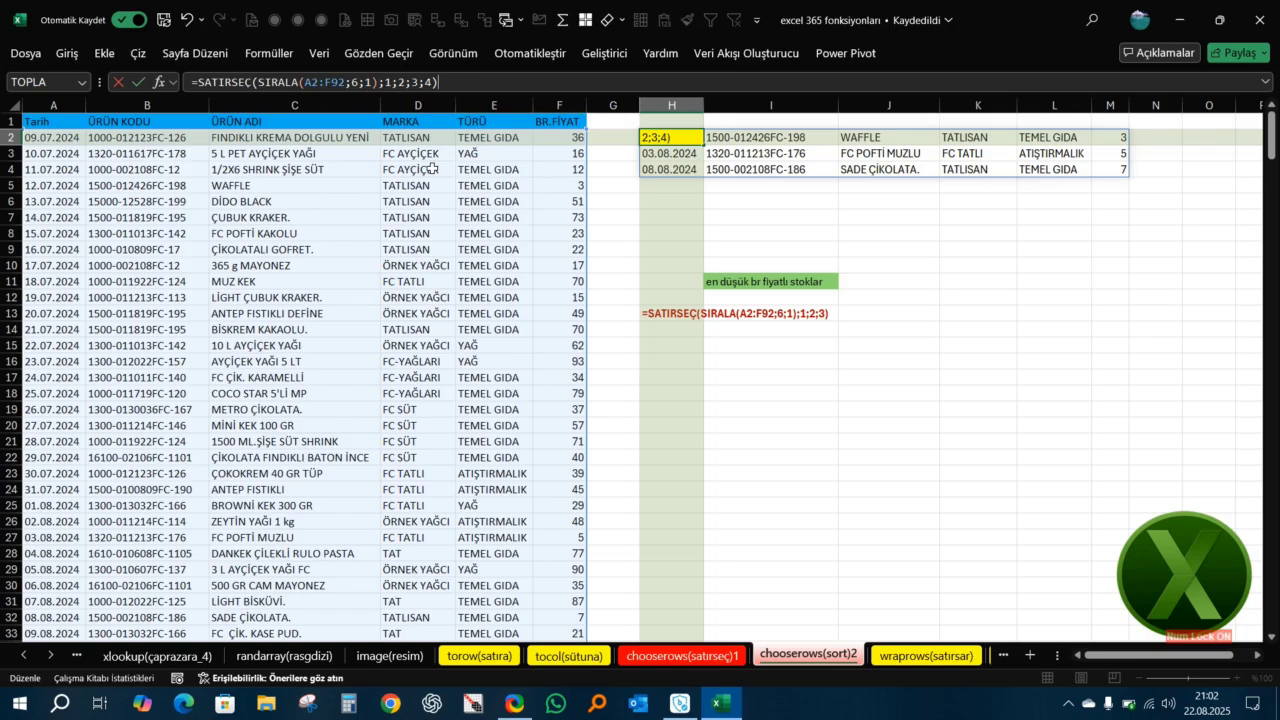
pyautogui.press('Return')
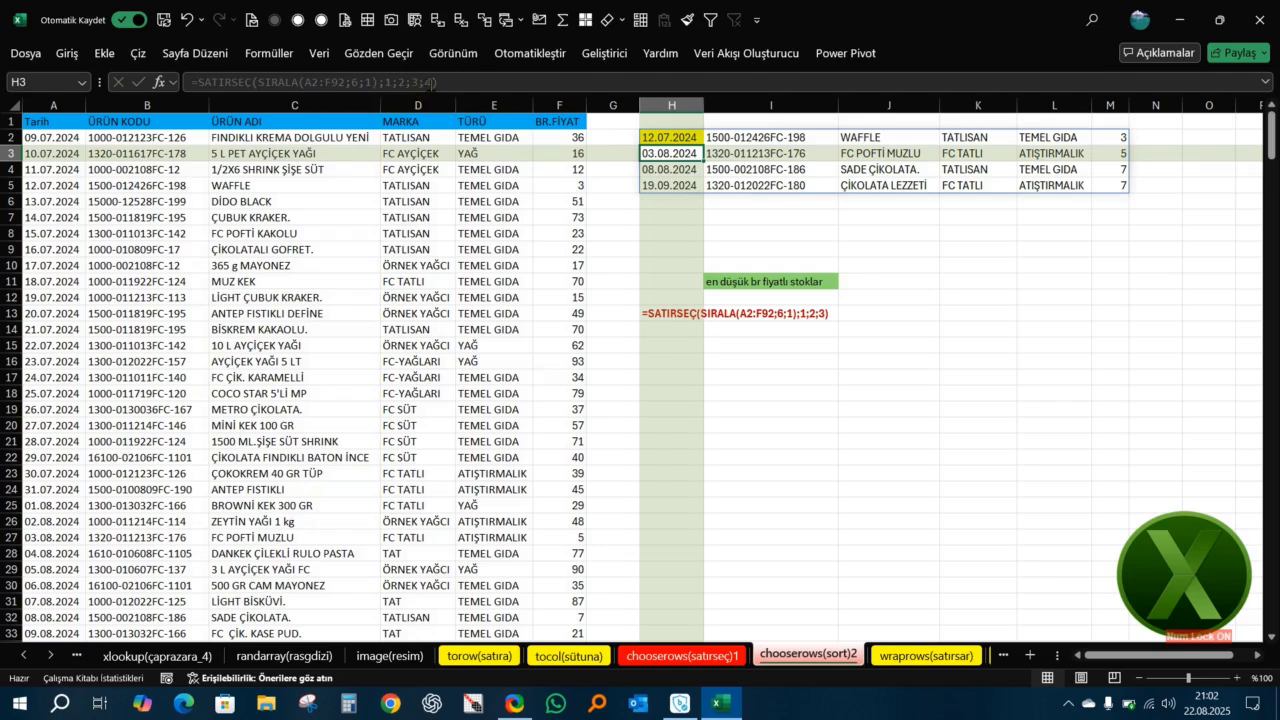
# - Extend the H2 formula's row numbers with 5 so it returns the five lowest-priced products
pyautogui.click(671, 137)
pyautogui.click(433, 82)
pyautogui.write(';5')
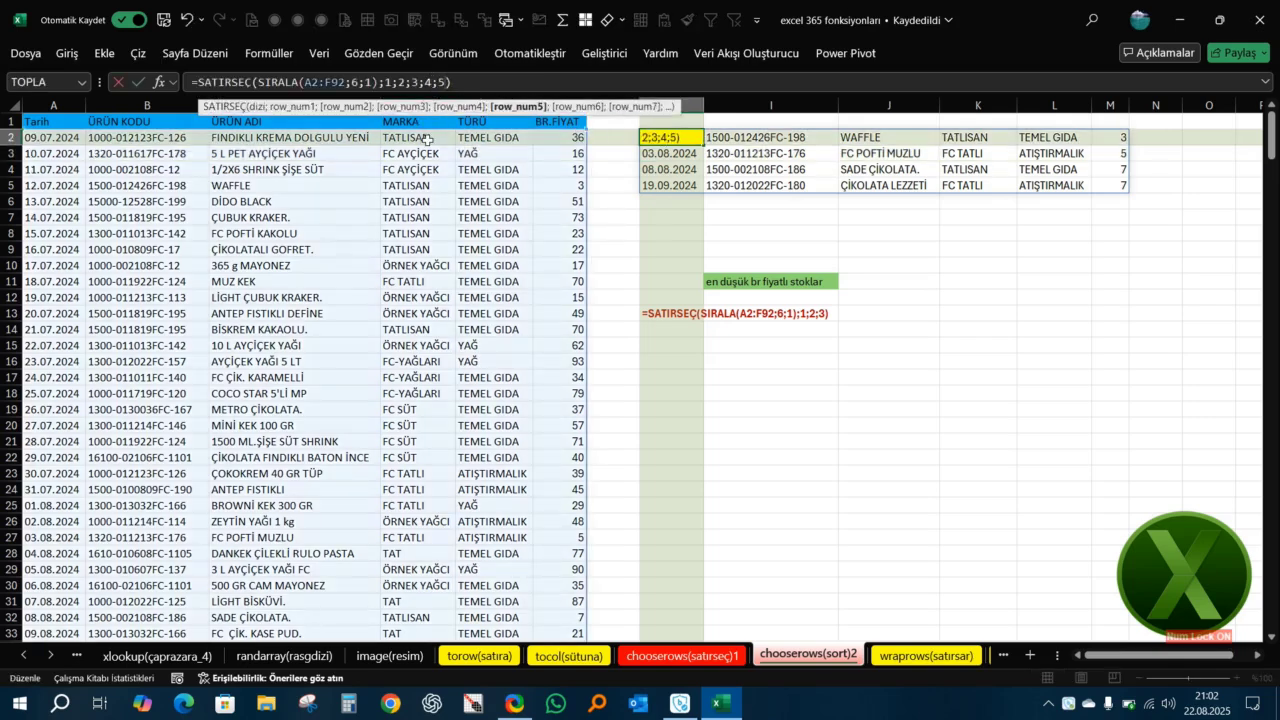
pyautogui.press('Right')
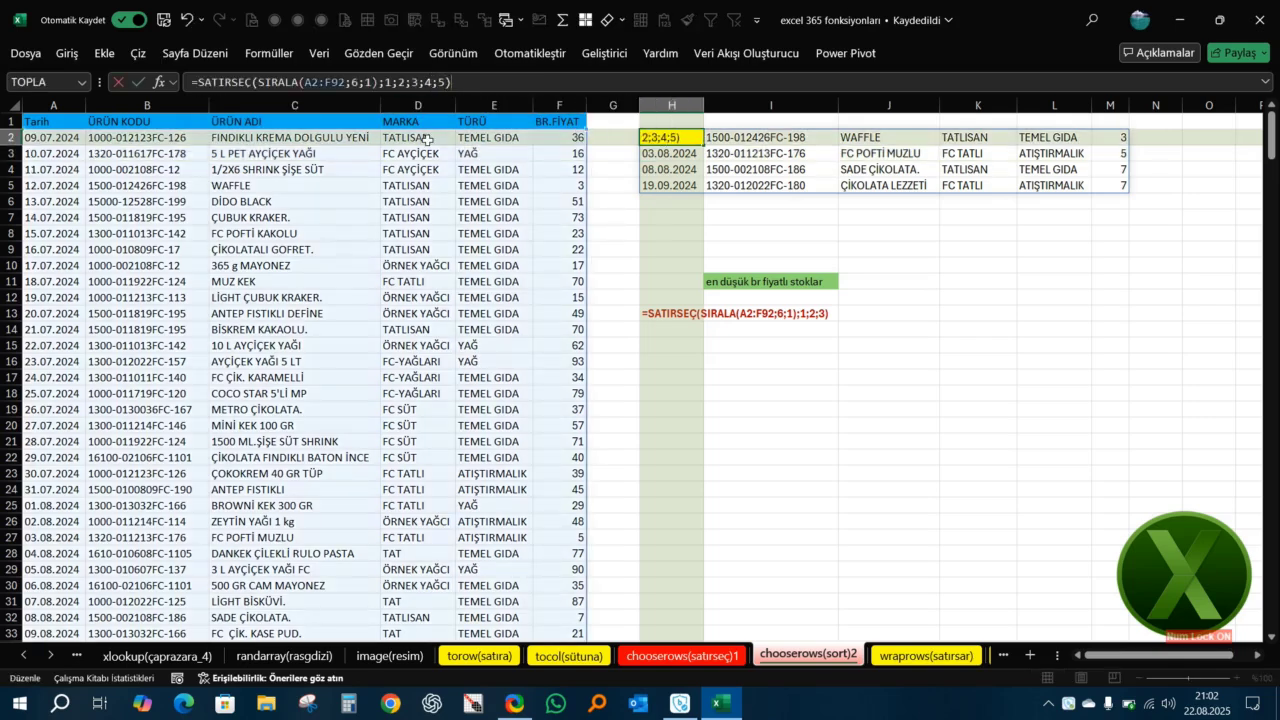
pyautogui.press('Return')
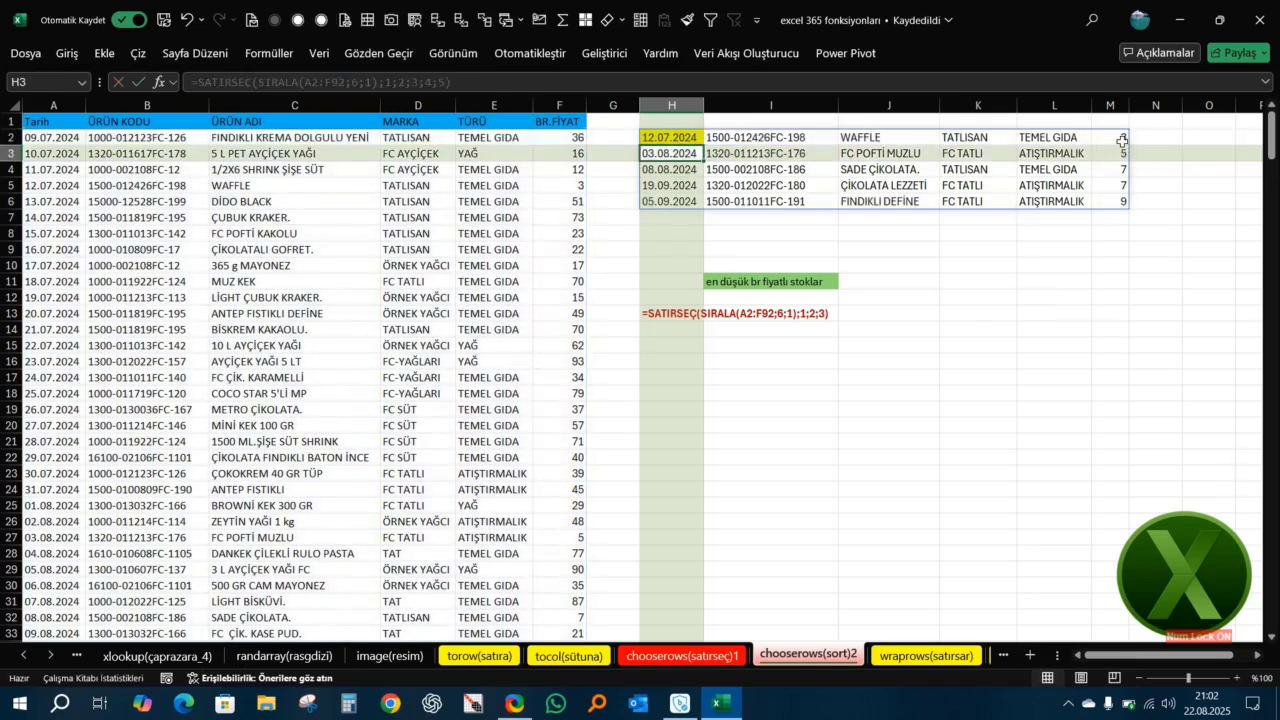
# - Examine the prices in M2:M6, the formula note in H13 and the returned product rows starting at H2
pyautogui.moveTo(1122, 141); pyautogui.dragTo(1110, 201)
pyautogui.click(1102, 241)
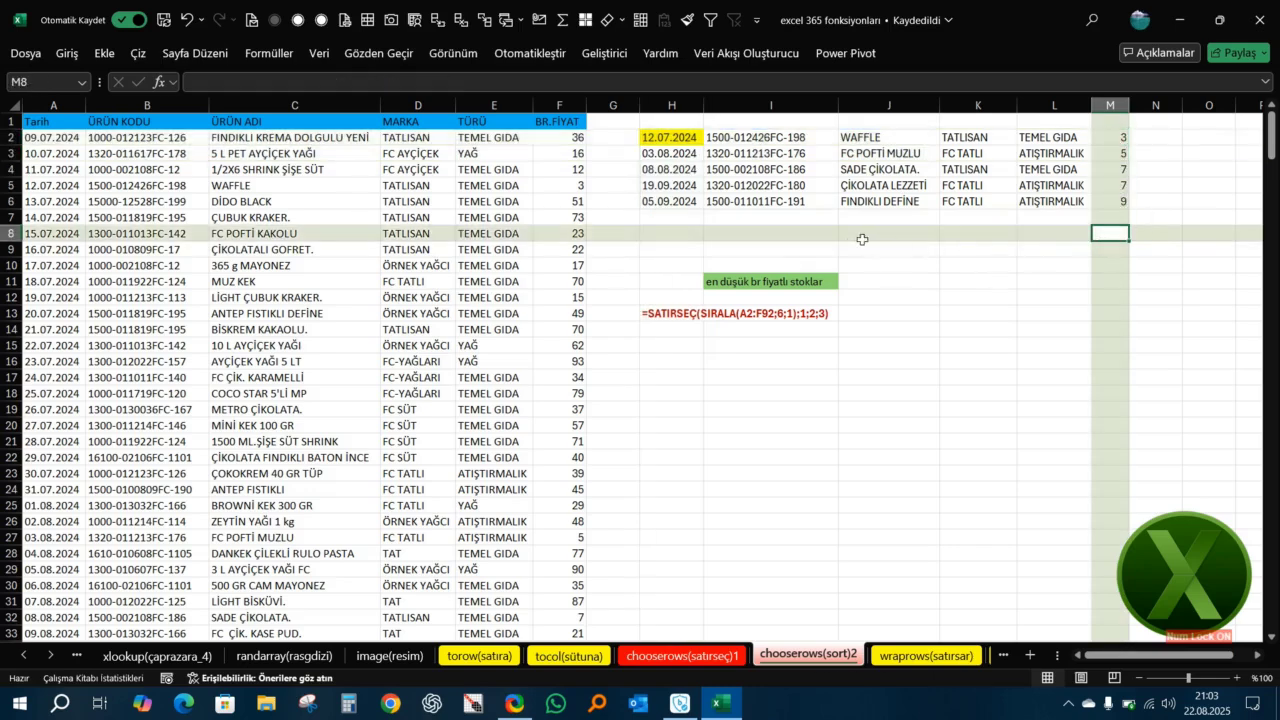
pyautogui.click(692, 313)
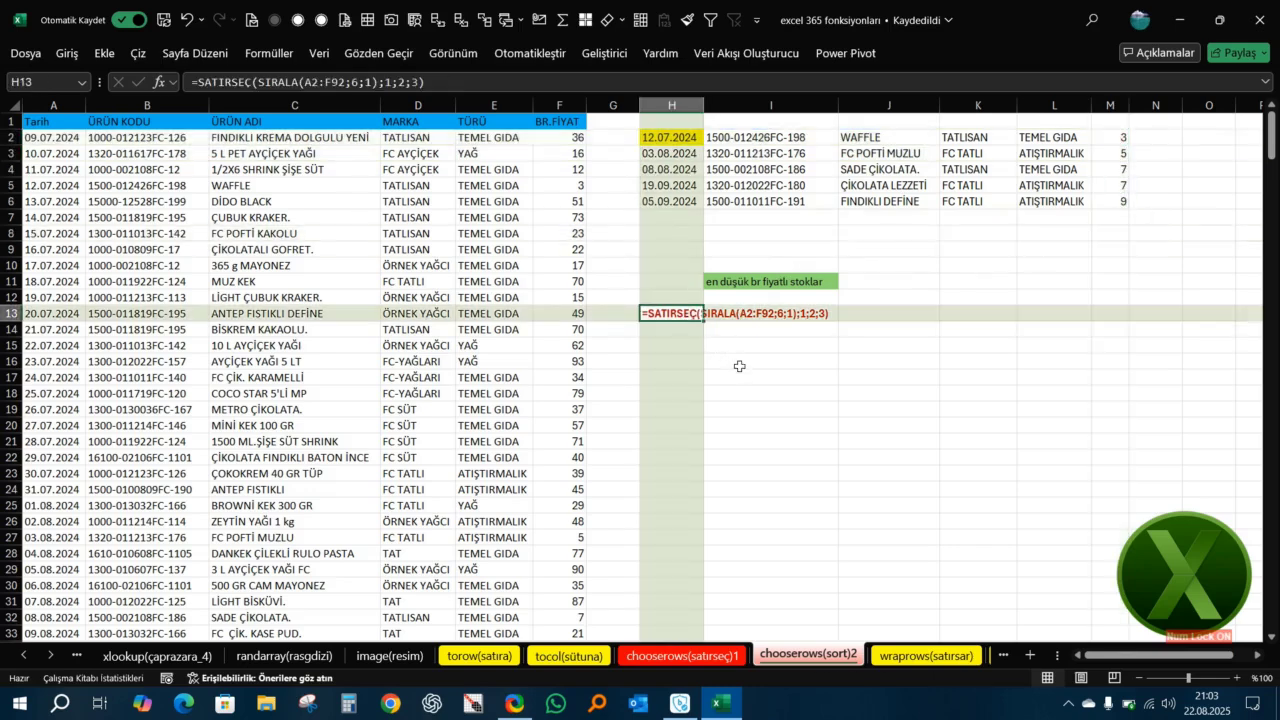
pyautogui.click(680, 348)
pyautogui.click(724, 328)
pyautogui.click(721, 350)
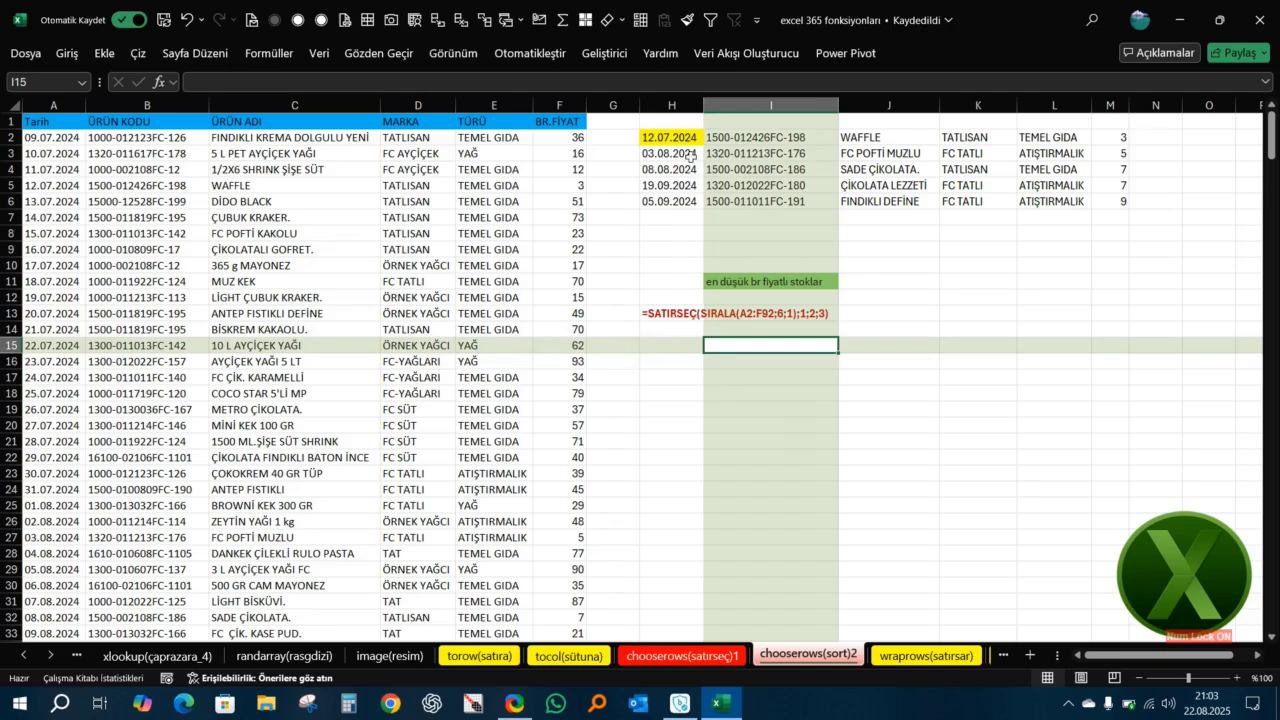
pyautogui.moveTo(678, 142); pyautogui.dragTo(1065, 197)
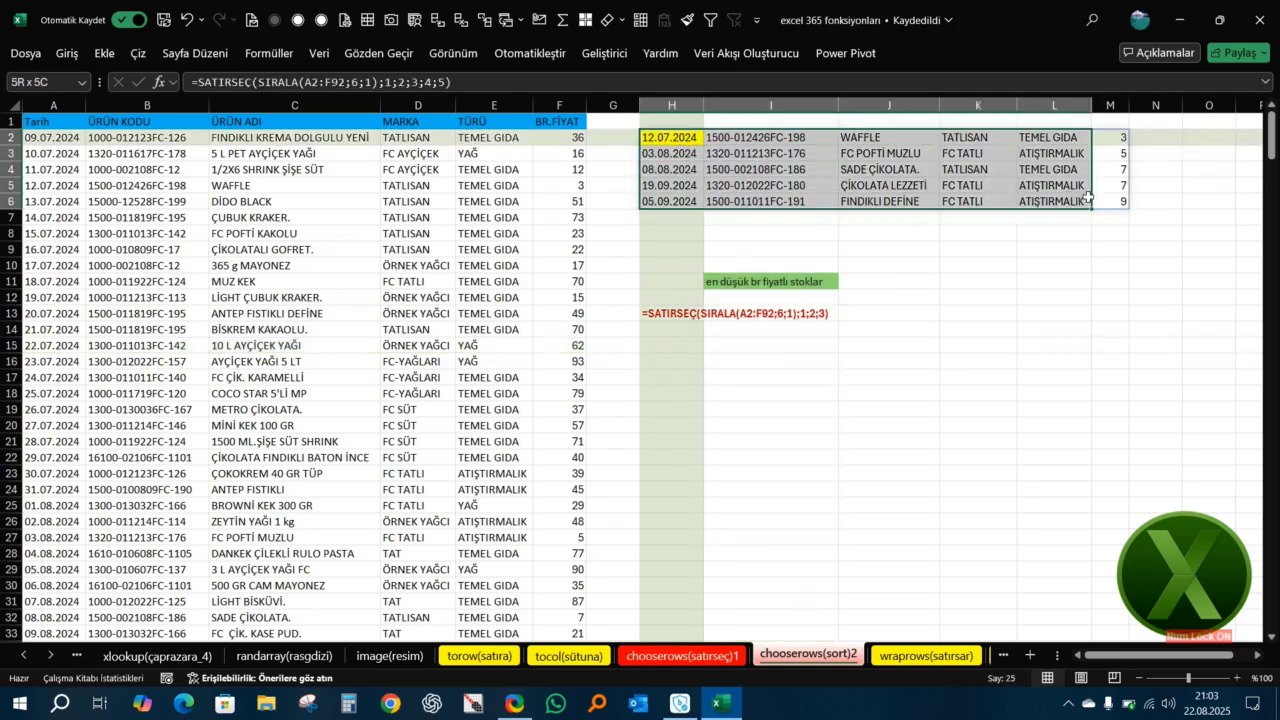
pyautogui.click(671, 245)
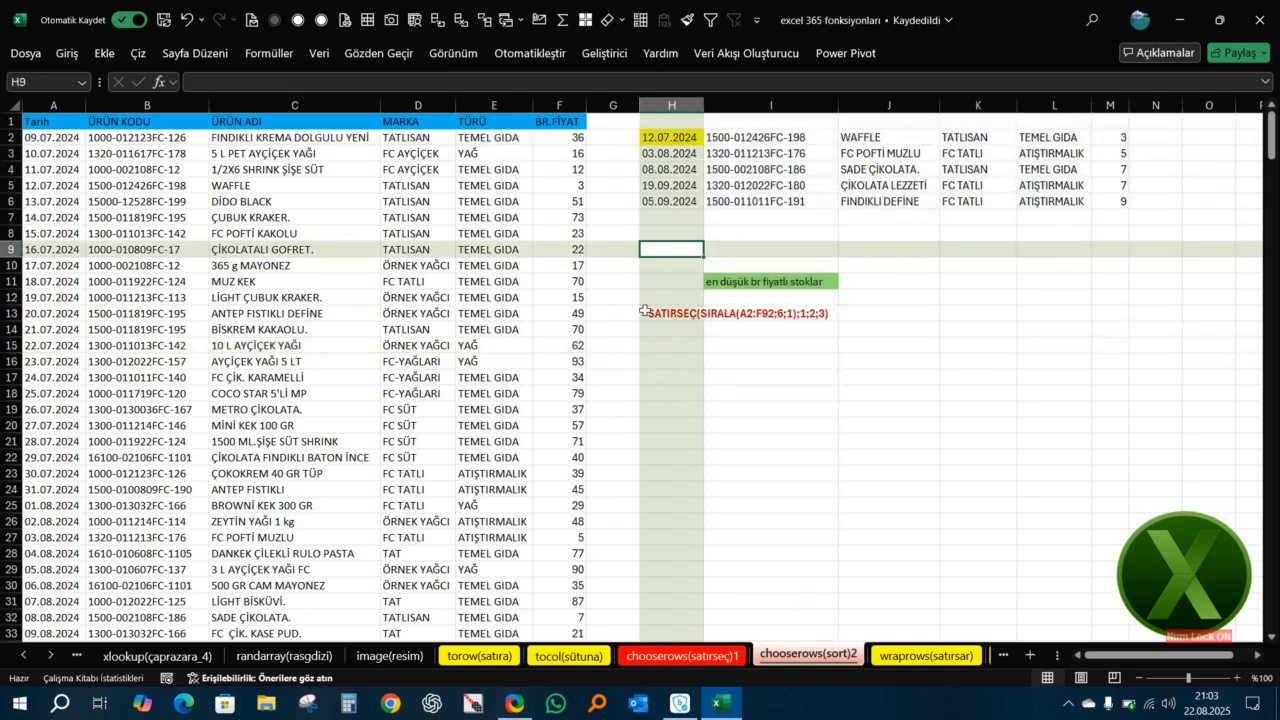